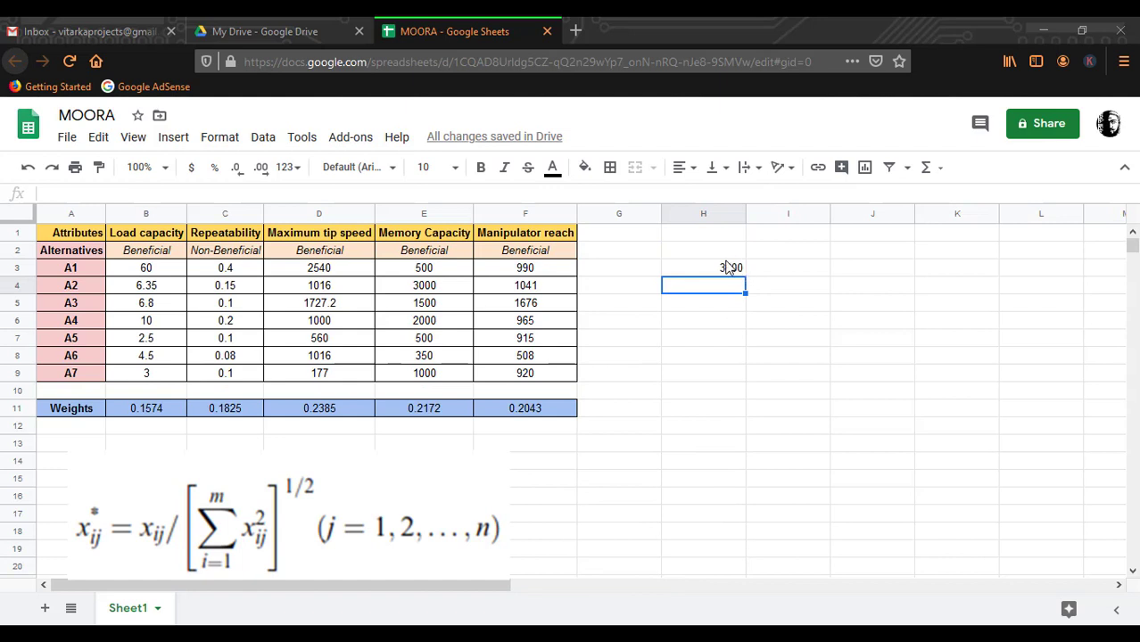
# Fill the squared-value formula from H3 across H3:L9 and centre-align the resulting cells.
pyautogui.press('Up')
pyautogui.press('Up')
pyautogui.click(727, 268)
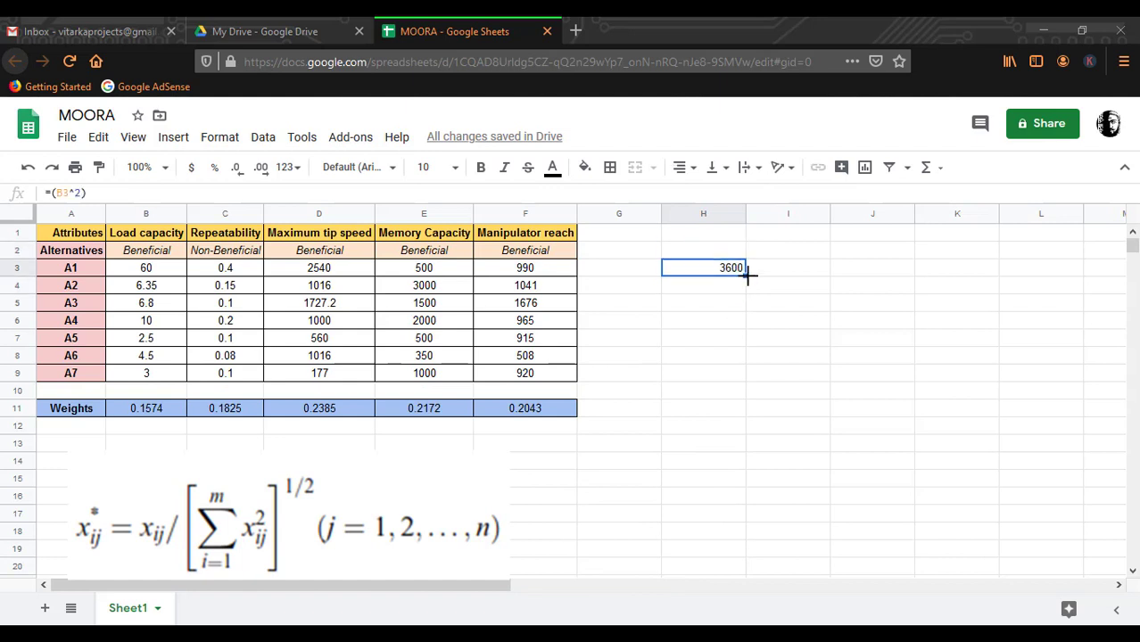
pyautogui.moveTo(747, 276); pyautogui.dragTo(1070, 383)
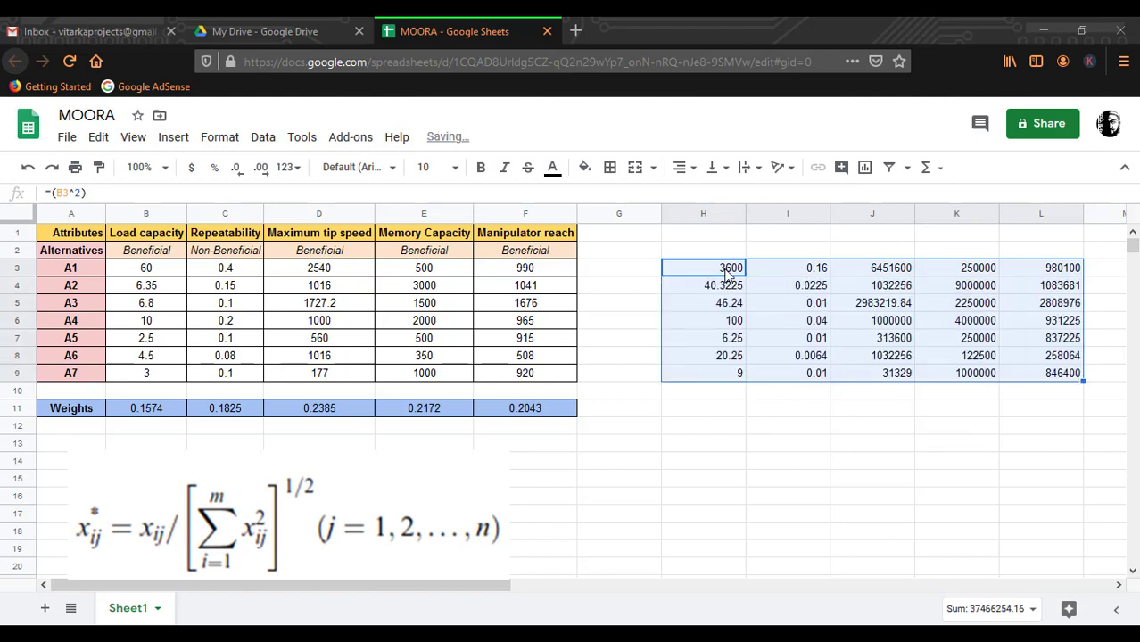
pyautogui.click(685, 166)
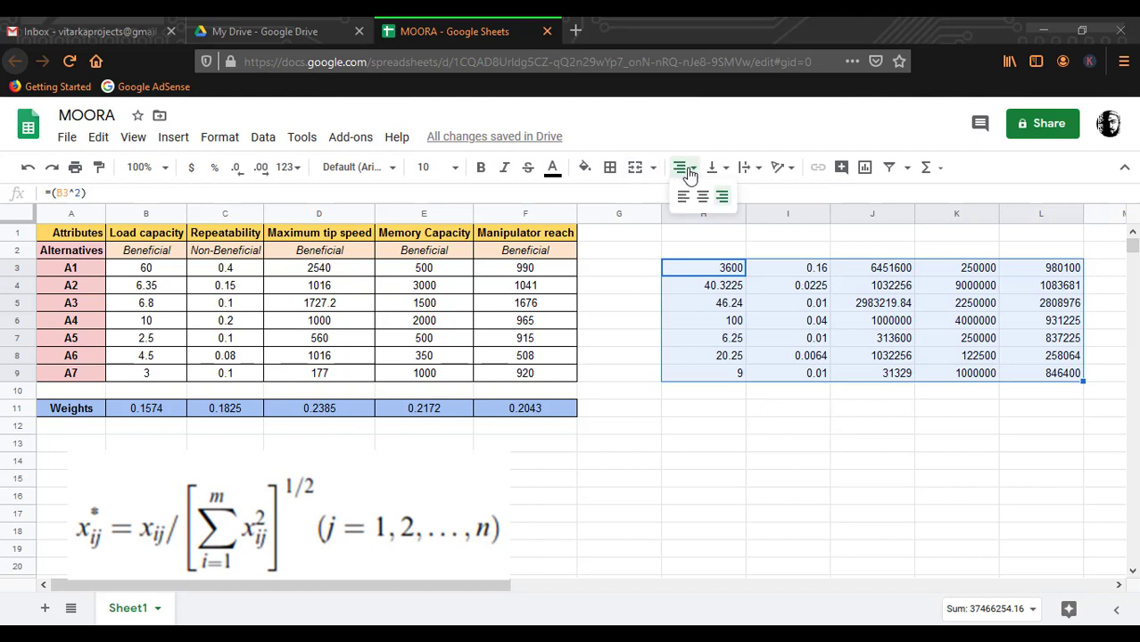
pyautogui.click(702, 197)
# Enter =sqrt(sum(H3:H9)) in H11 and copy the formula across to L11.
pyautogui.click(713, 411)
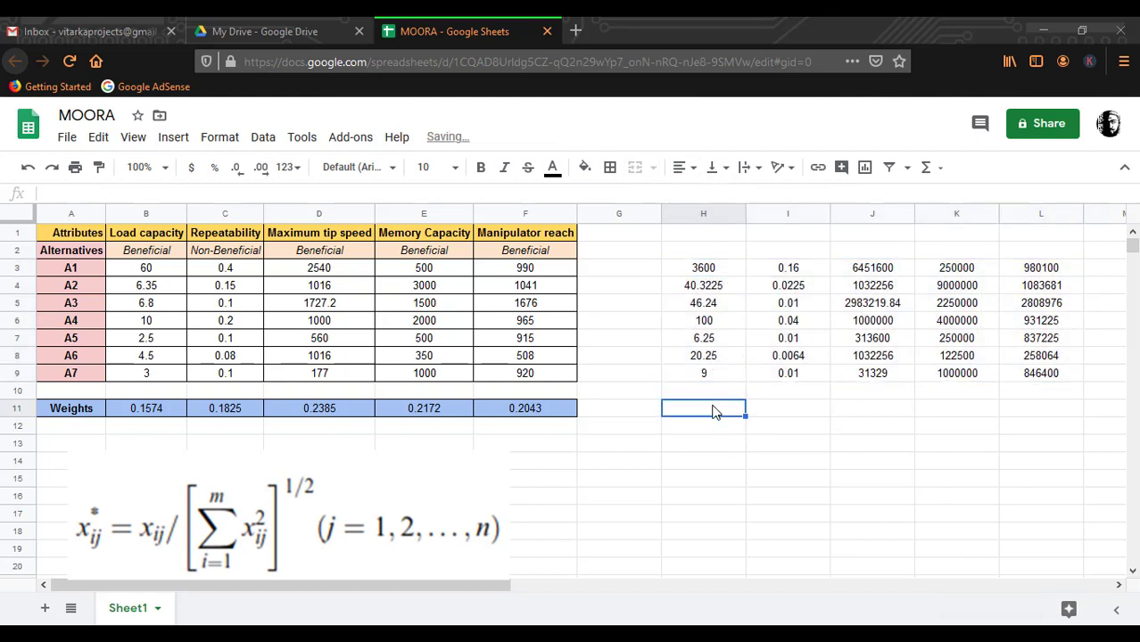
pyautogui.write('=sqr')
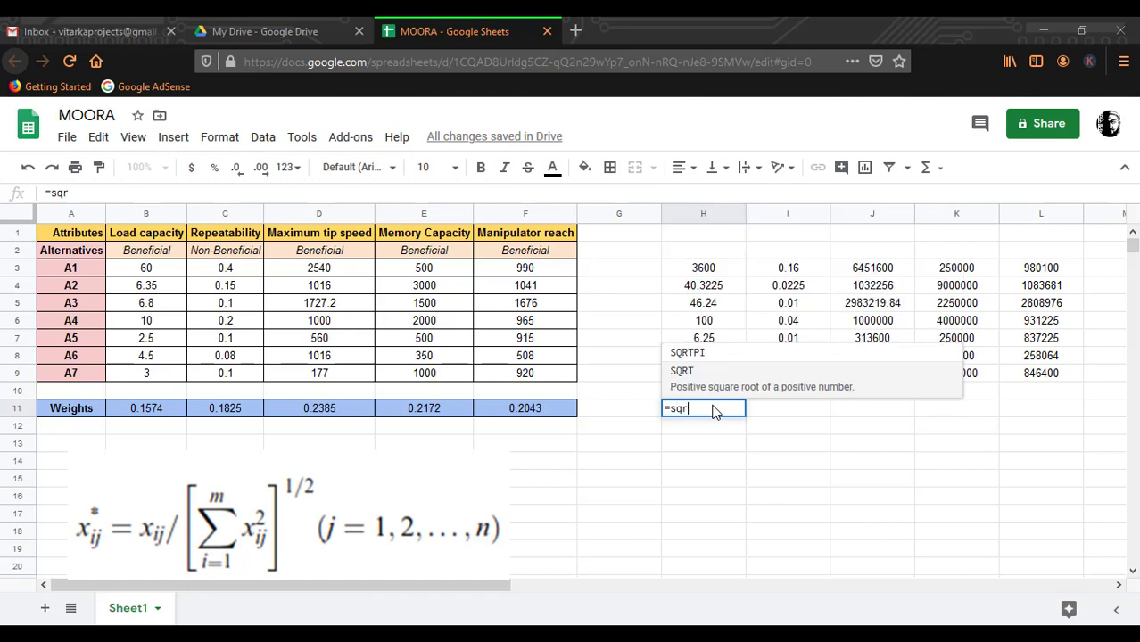
pyautogui.write('t(sum')
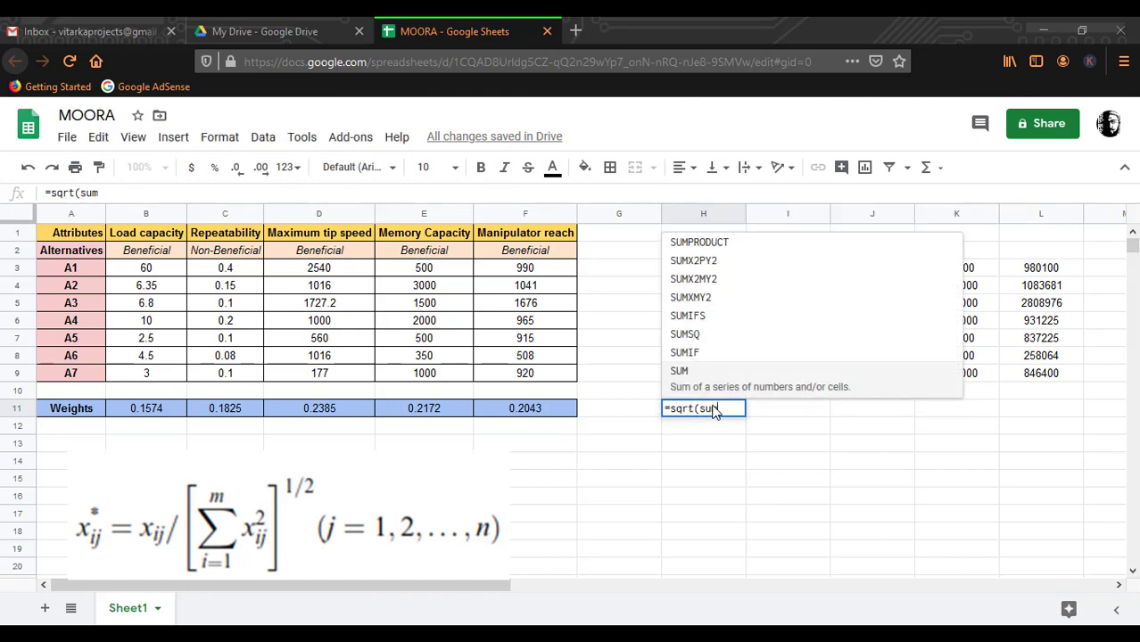
pyautogui.write('(')
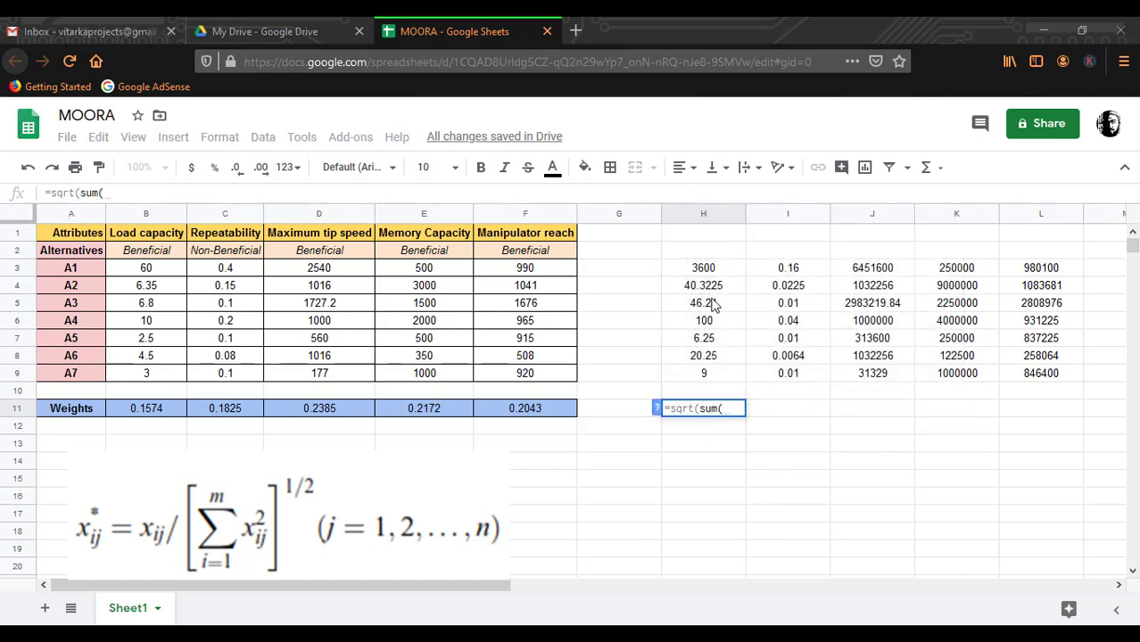
pyautogui.moveTo(712, 274); pyautogui.dragTo(717, 375)
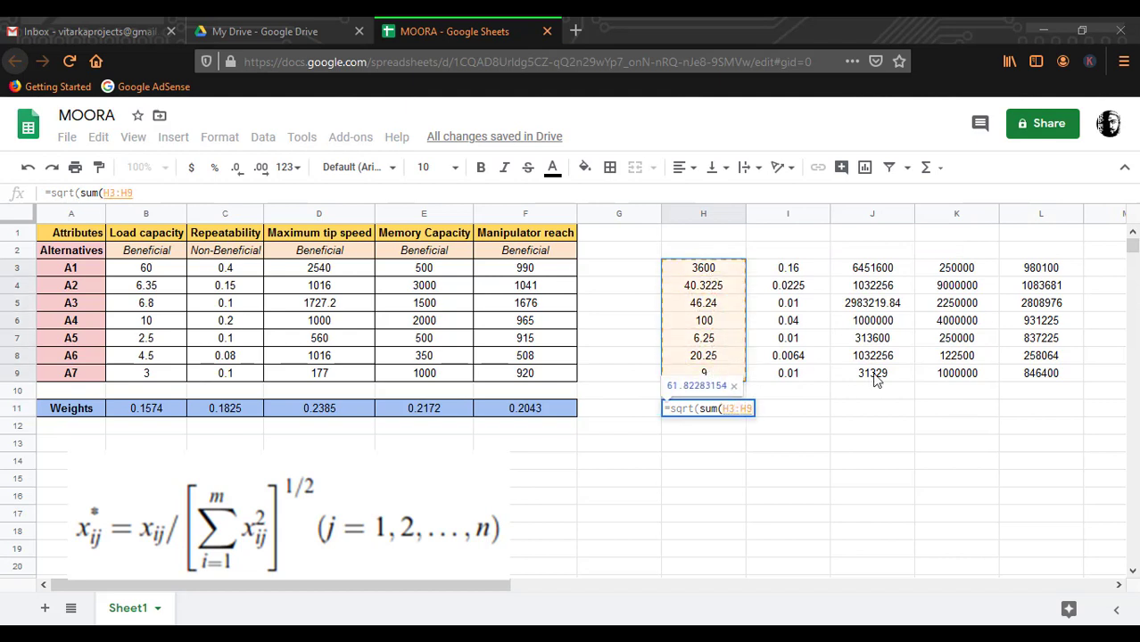
pyautogui.write('))')
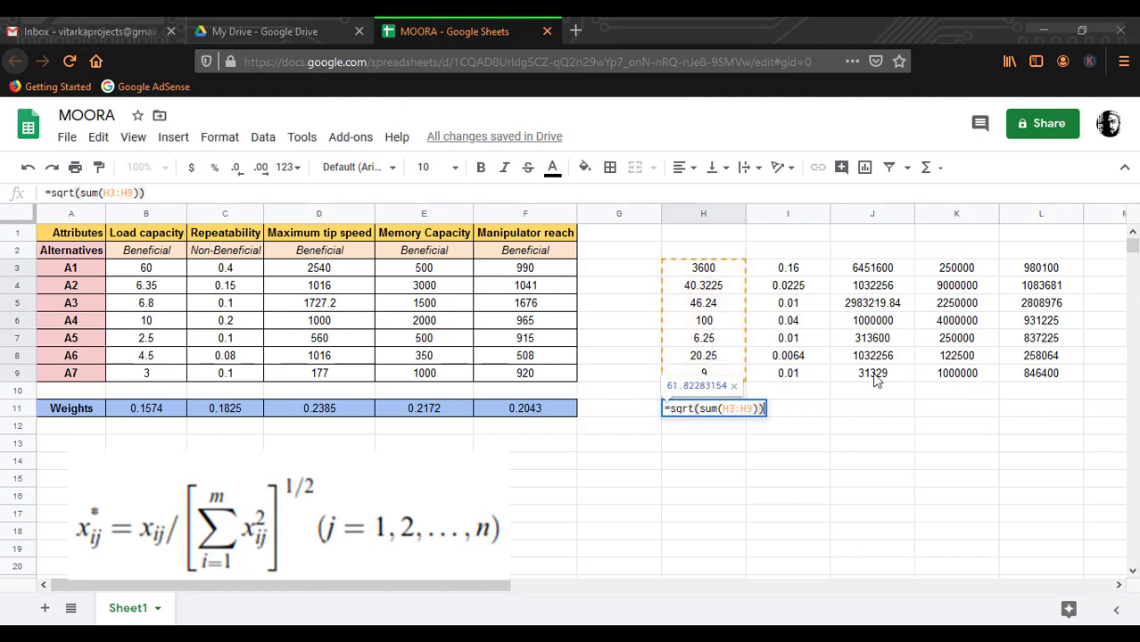
pyautogui.press('Return')
pyautogui.click(735, 413)
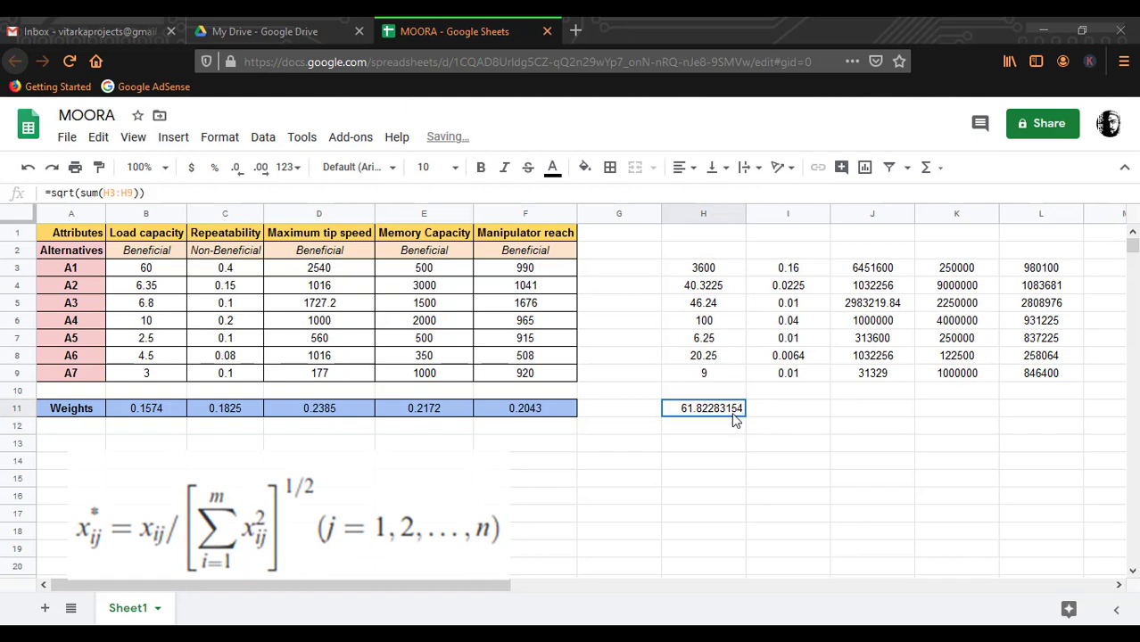
pyautogui.moveTo(746, 416); pyautogui.dragTo(1039, 425)
# Enter =(B3/H11) in N3 to normalize the load capacity of alternative A1.
pyautogui.hscroll(5, 1038, 426)
pyautogui.click(757, 271)
pyautogui.write('=')
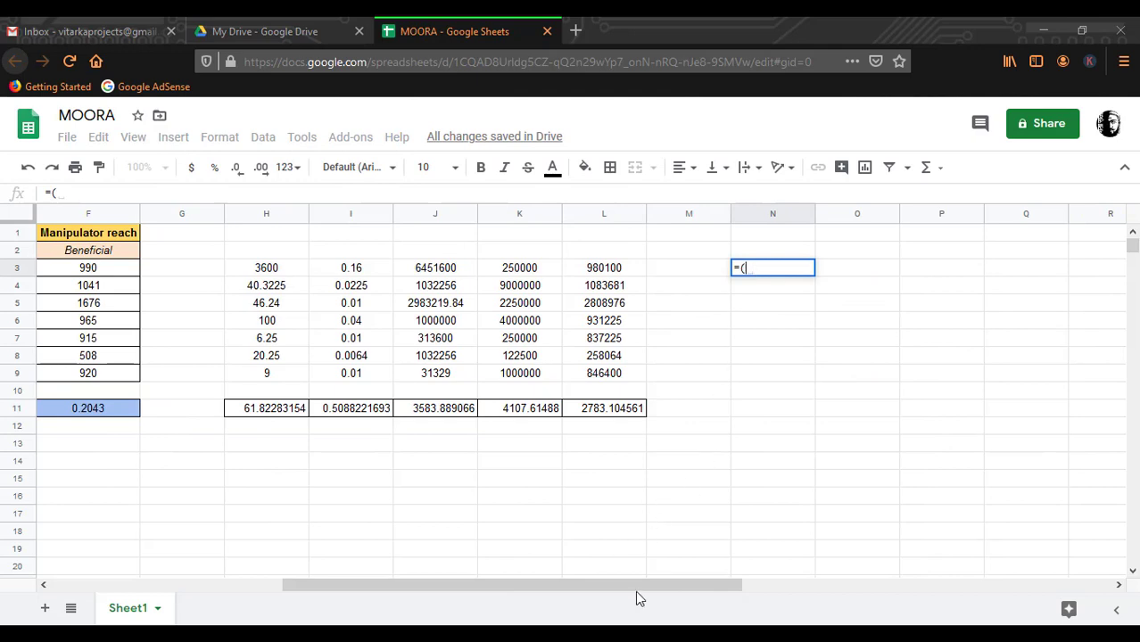
pyautogui.write('(')
pyautogui.moveTo(636, 591); pyautogui.dragTo(394, 591)
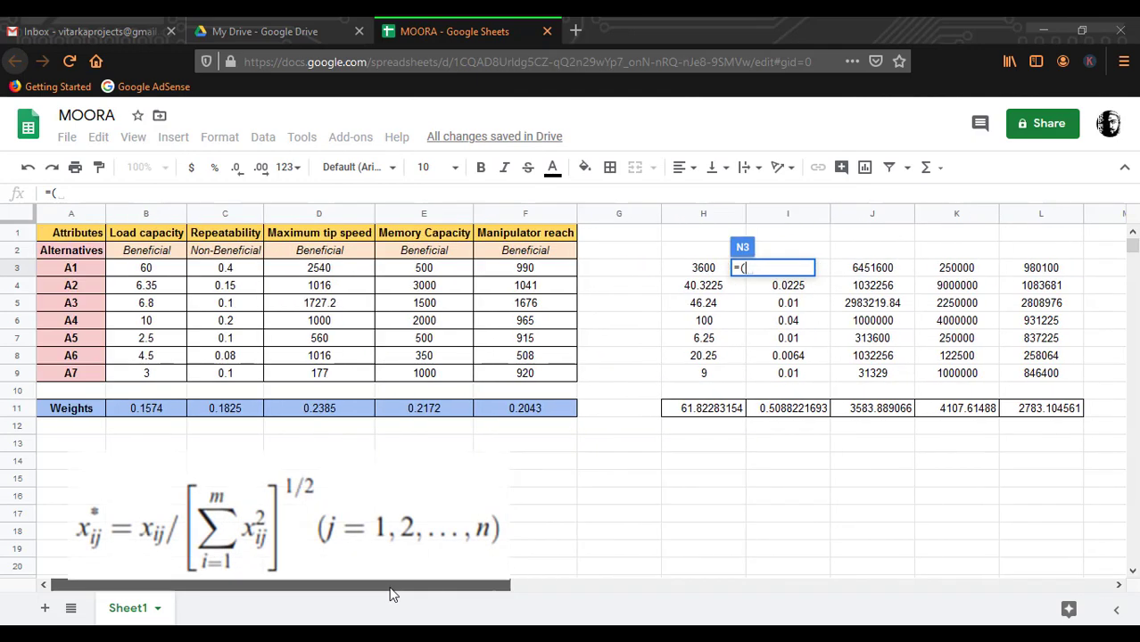
pyautogui.click(144, 273)
pyautogui.click(178, 195)
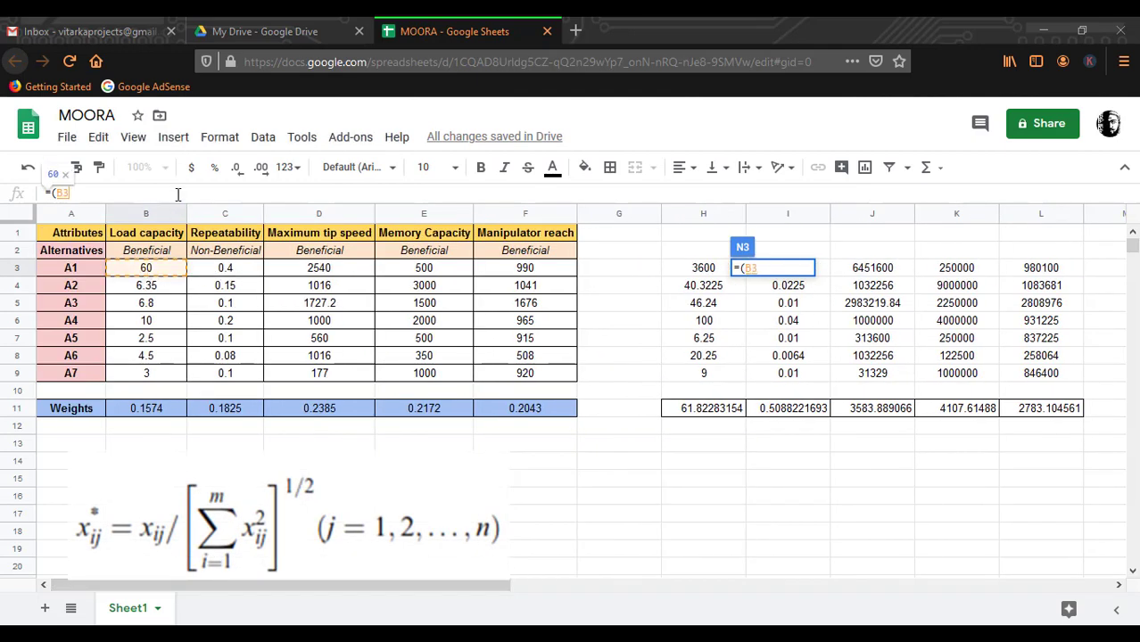
pyautogui.write('/')
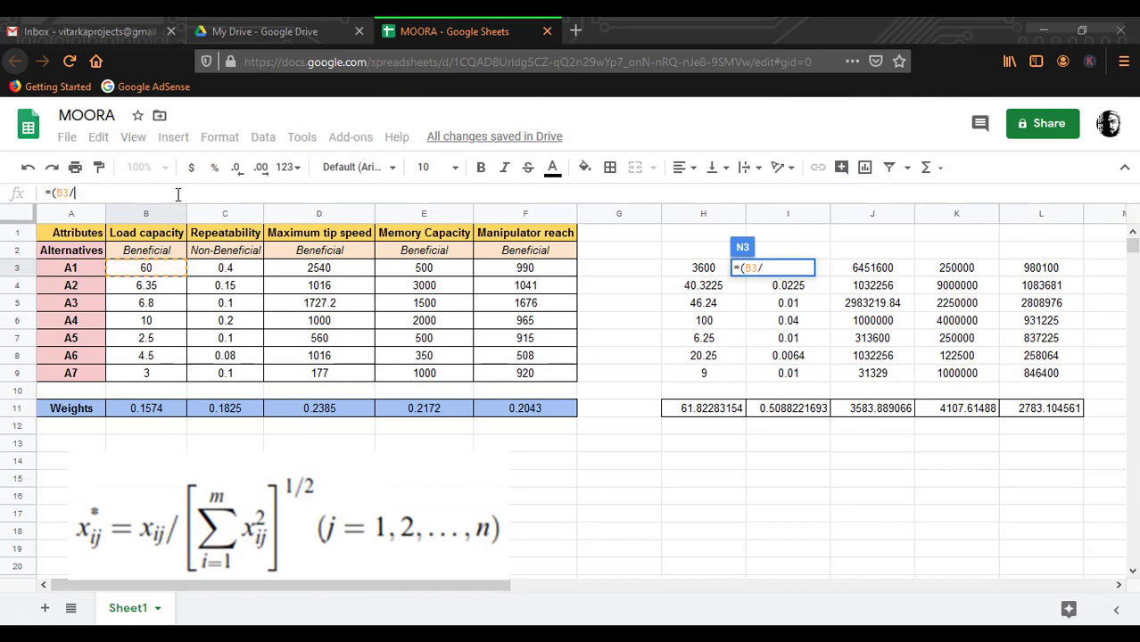
pyautogui.click(724, 410)
pyautogui.write(')')
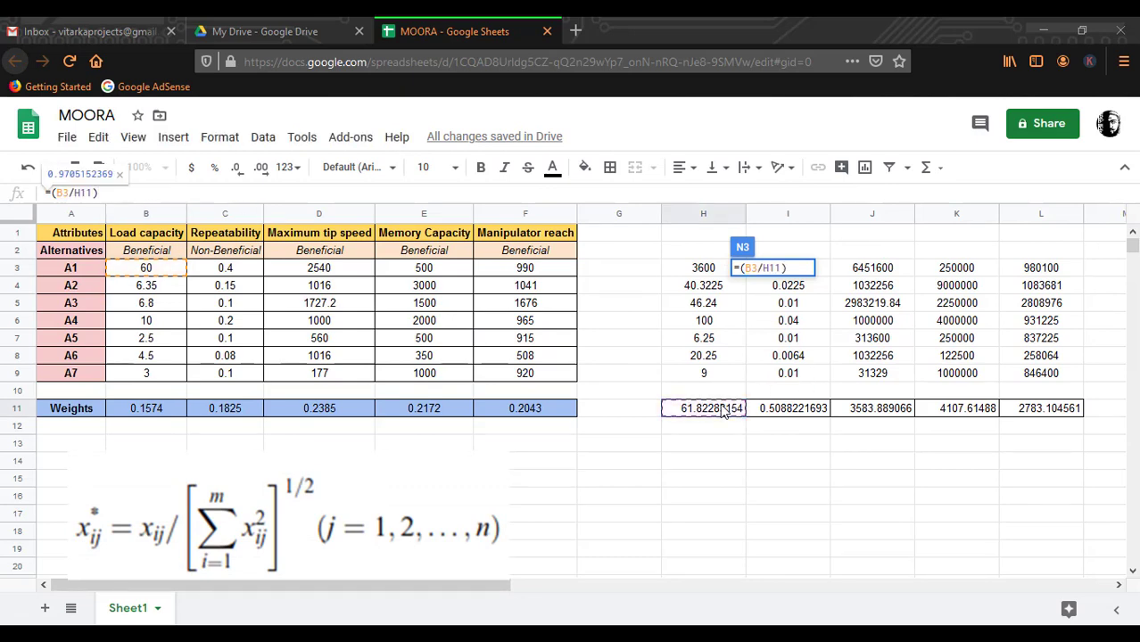
pyautogui.press('Return')
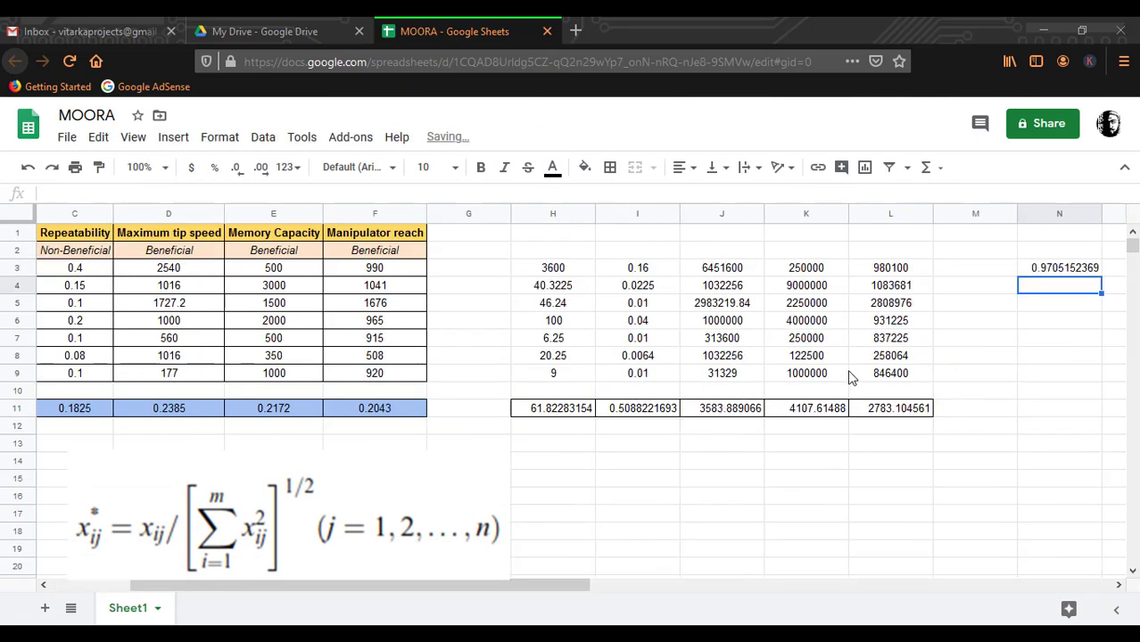
# Lock the divisor reference in the N3 formula as $H$11.
pyautogui.click(1059, 269)
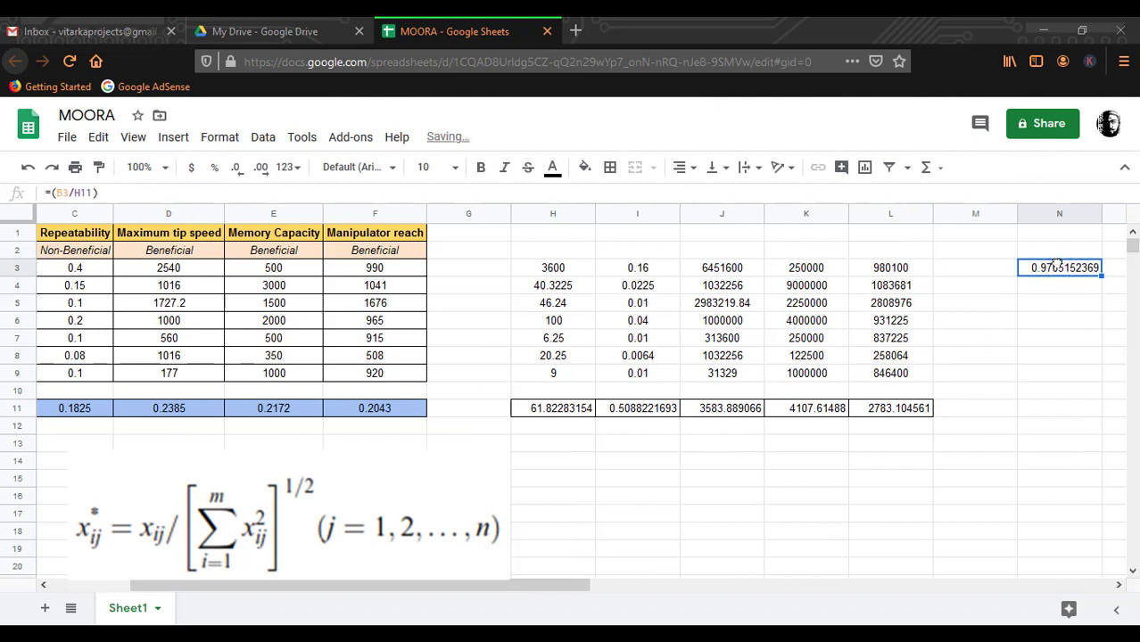
pyautogui.click(76, 191)
pyautogui.write('$')
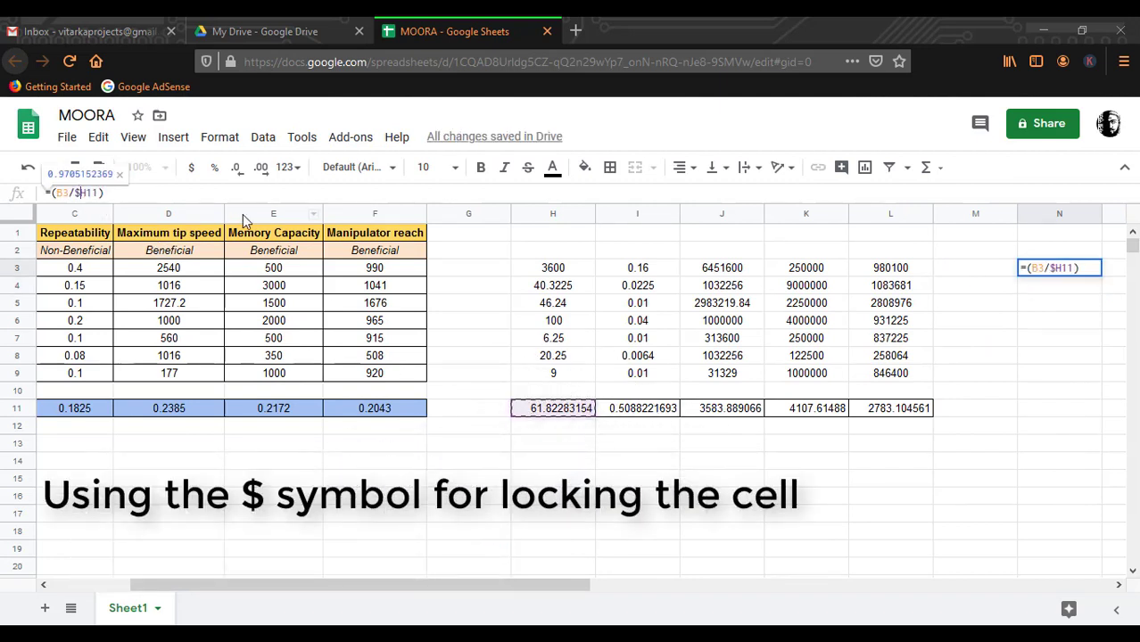
pyautogui.write('$')
pyautogui.press('Return')
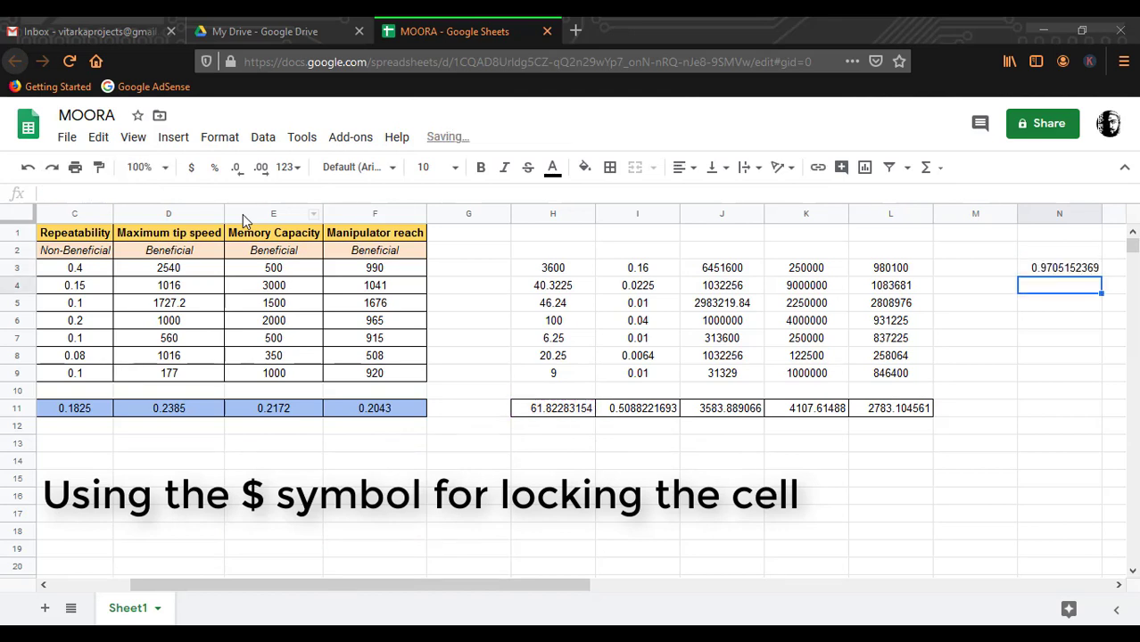
# Enter =(C3/I11) in O3 to normalize the repeatability of alternative A1.
pyautogui.hscroll(5, 535, 312)
pyautogui.click(769, 276)
pyautogui.write('=(')
pyautogui.hscroll(-5, 535, 402)
pyautogui.click(224, 268)
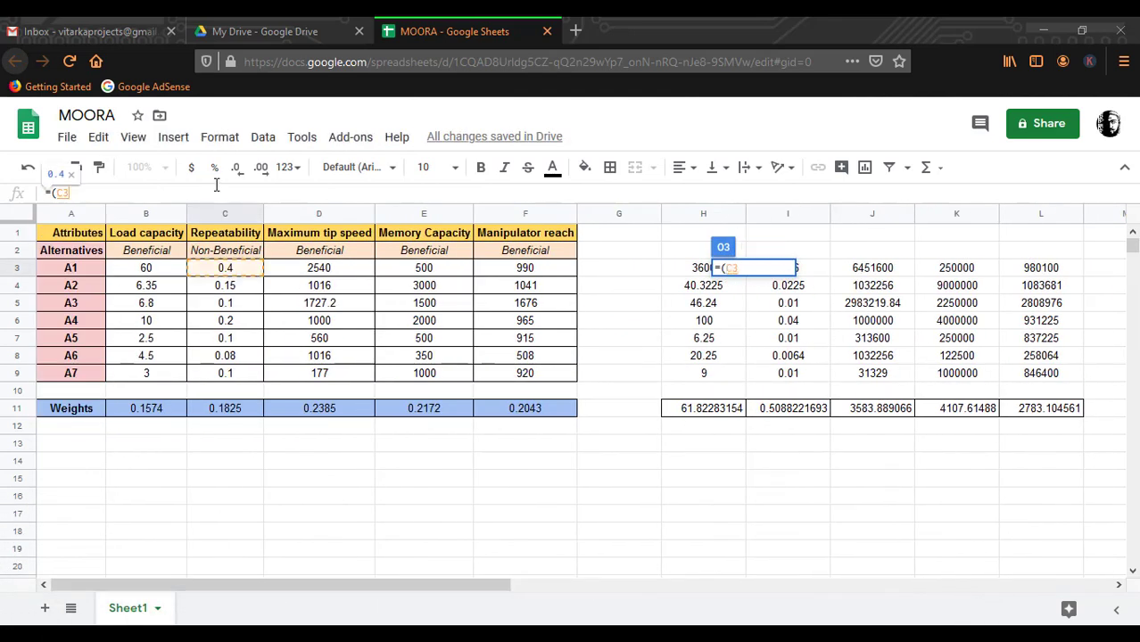
pyautogui.write('/I11)')
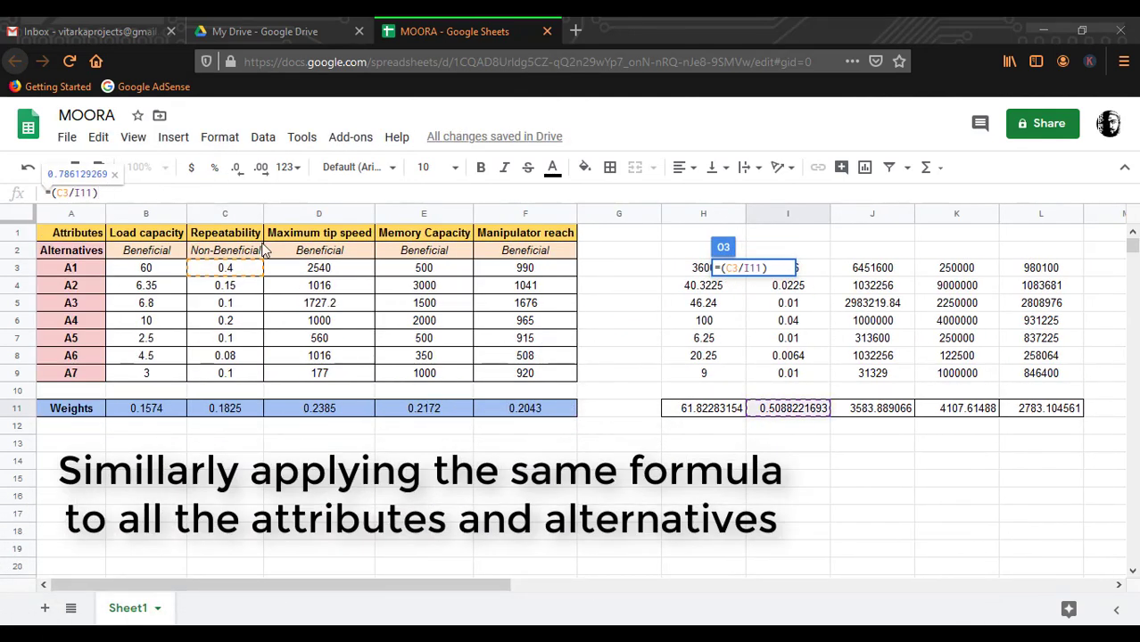
pyautogui.press('Return')
# Build the formula =(D3/J11) in P3 to normalize the maximum tip speed of alternative A1.
pyautogui.click(1119, 268)
pyautogui.write('=(')
pyautogui.moveTo(714, 589); pyautogui.dragTo(504, 588)
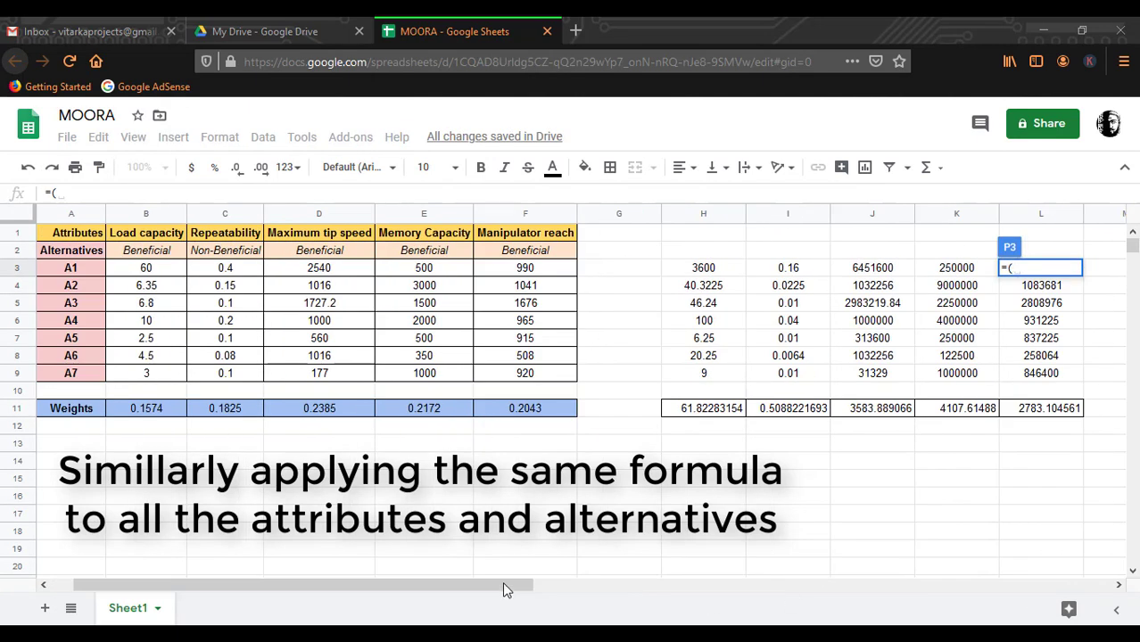
pyautogui.click(318, 268)
pyautogui.write('/')
pyautogui.click(872, 408)
pyautogui.write(')')
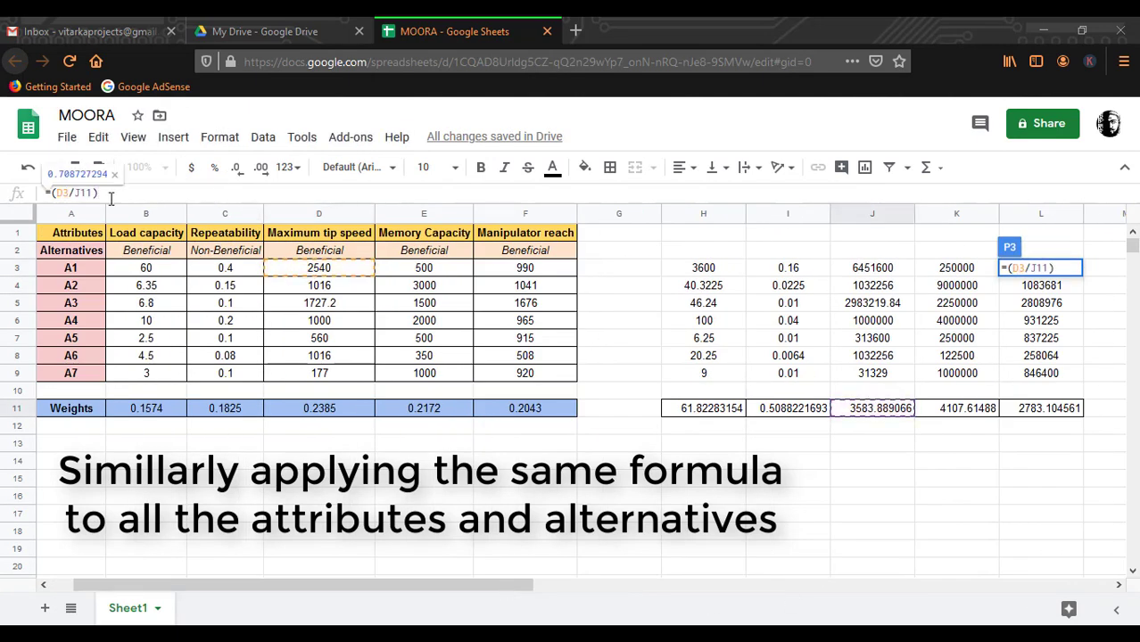
# Lock the divisor reference in the P3 formula as $J$11 and commit the formula.
pyautogui.press('Left')
pyautogui.press('Left')
pyautogui.press('Left')
pyautogui.press('Left')
pyautogui.write('$')
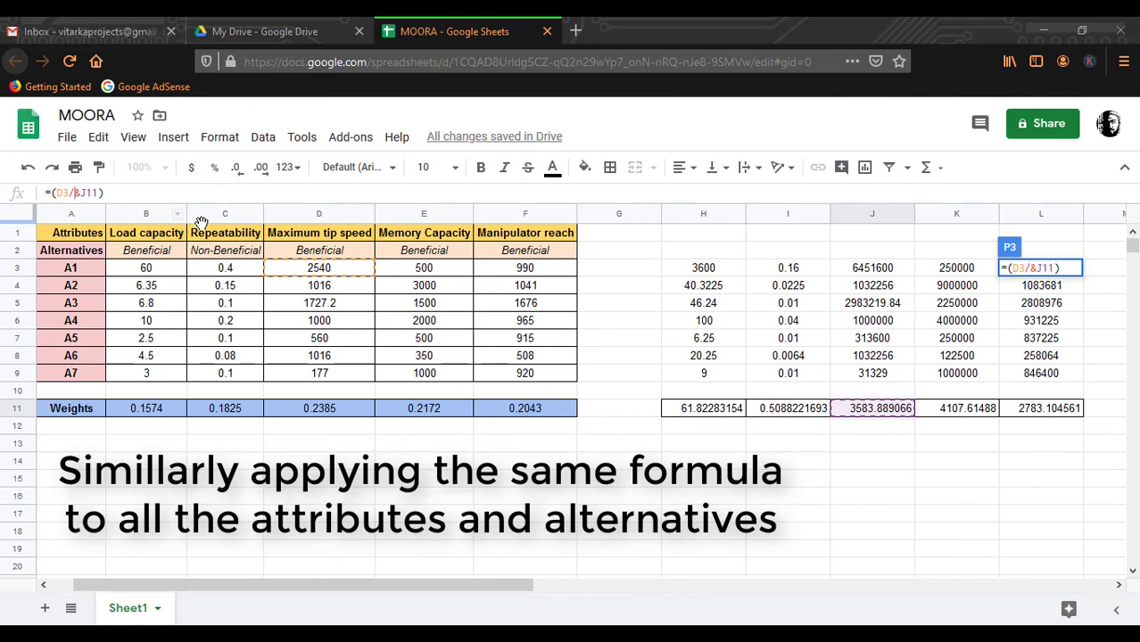
pyautogui.write('$')
pyautogui.press('Return')
# Enter =(E3/$K$11) in Q3 to normalize the memory capacity of alternative A1 with a locked divisor.
pyautogui.click(1105, 268)
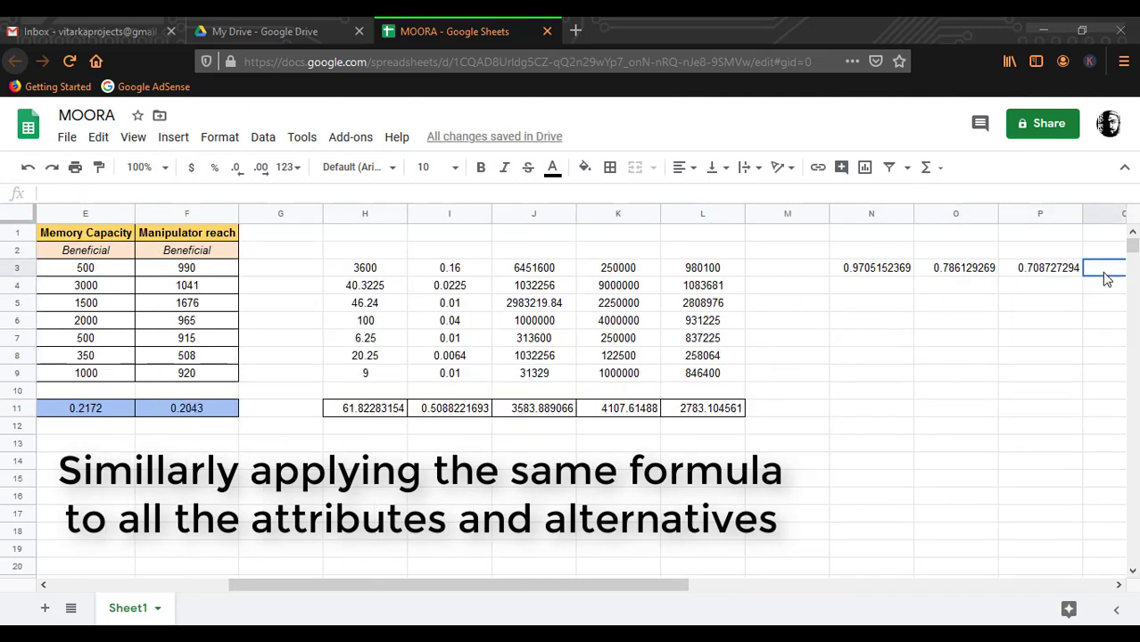
pyautogui.write('=(')
pyautogui.moveTo(625, 586); pyautogui.dragTo(483, 588)
pyautogui.click(424, 267)
pyautogui.write('/')
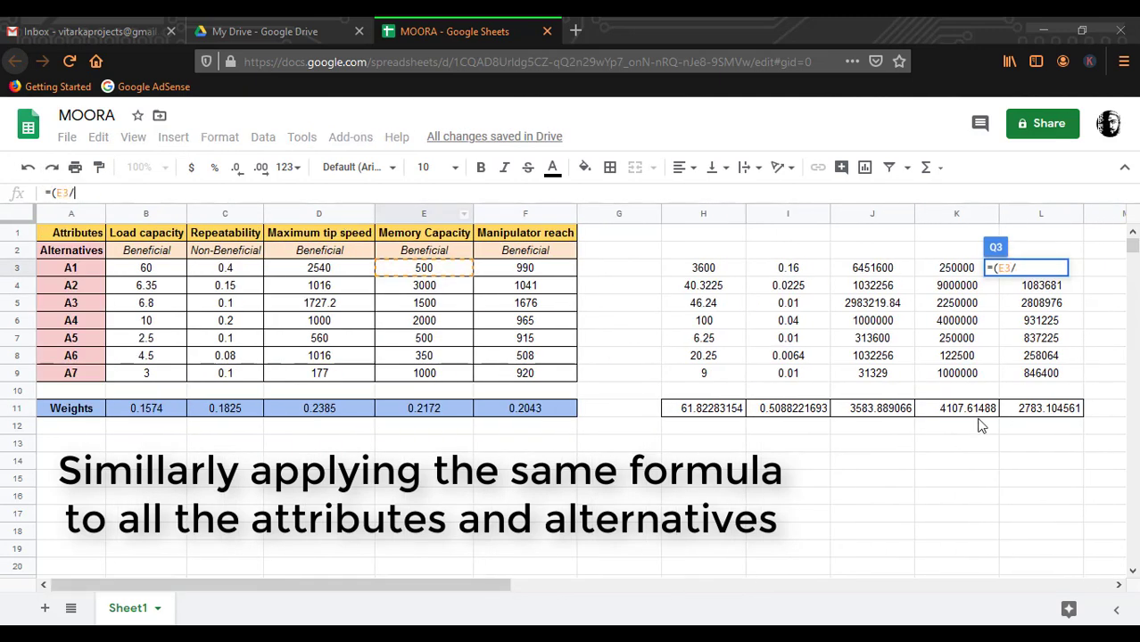
pyautogui.click(974, 413)
pyautogui.write(')')
pyautogui.write('$')
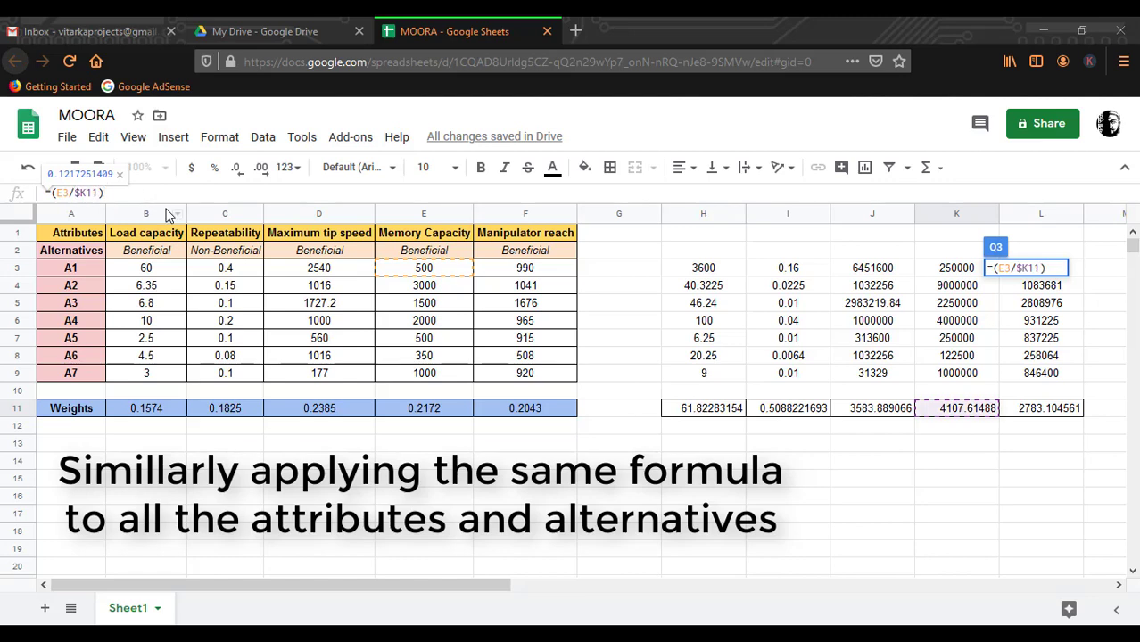
pyautogui.press('Right')
pyautogui.write('$')
pyautogui.press('Return')
# Enter =(F3/L11) in R3 to normalize the manipulator reach of alternative A1.
pyautogui.click(1008, 268)
pyautogui.write('=(')
pyautogui.moveTo(606, 585); pyautogui.dragTo(482, 580)
pyautogui.click(375, 268)
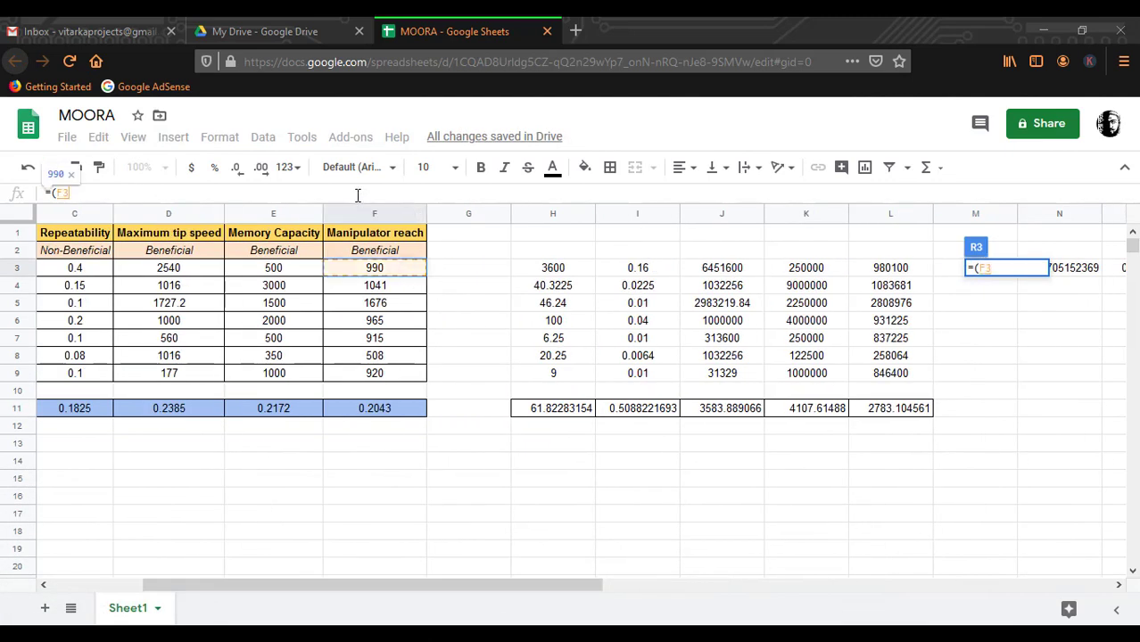
pyautogui.write('/')
pyautogui.click(872, 412)
pyautogui.write(')')
pyautogui.press('Return')
# Lock the divisor reference in the R3 formula as $L$11.
pyautogui.press('Up')
pyautogui.click(90, 193)
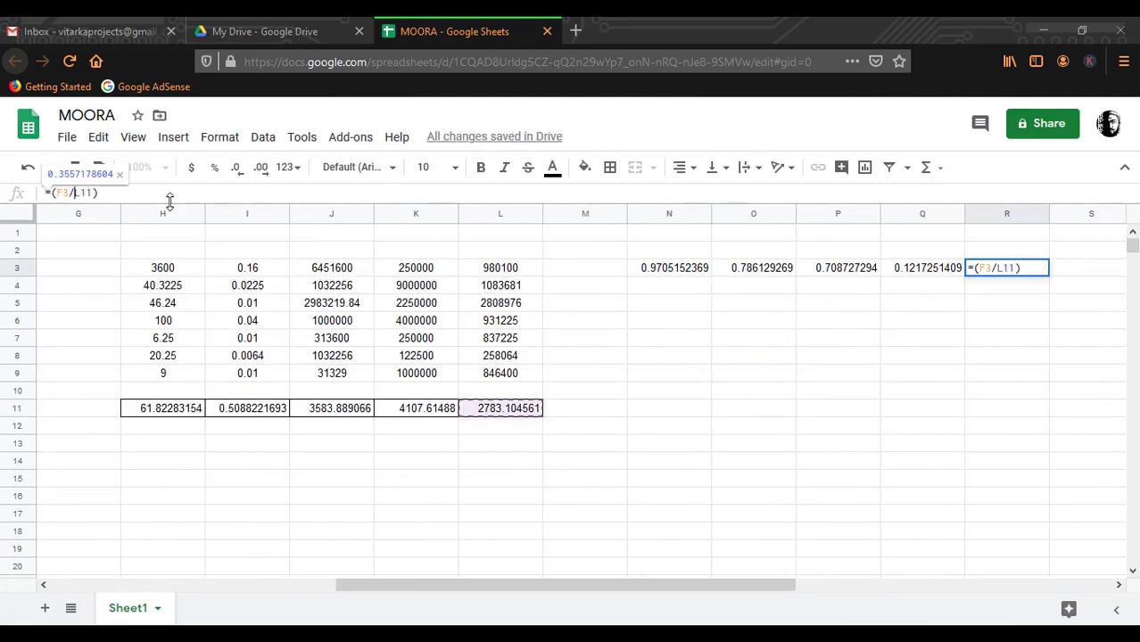
pyautogui.press('F4')
pyautogui.press('Return')
# Copy the N3:R3 formulas down to row 9 and apply all borders to N3:R9.
pyautogui.moveTo(669, 268); pyautogui.dragTo(1051, 379)
pyautogui.click(610, 167)
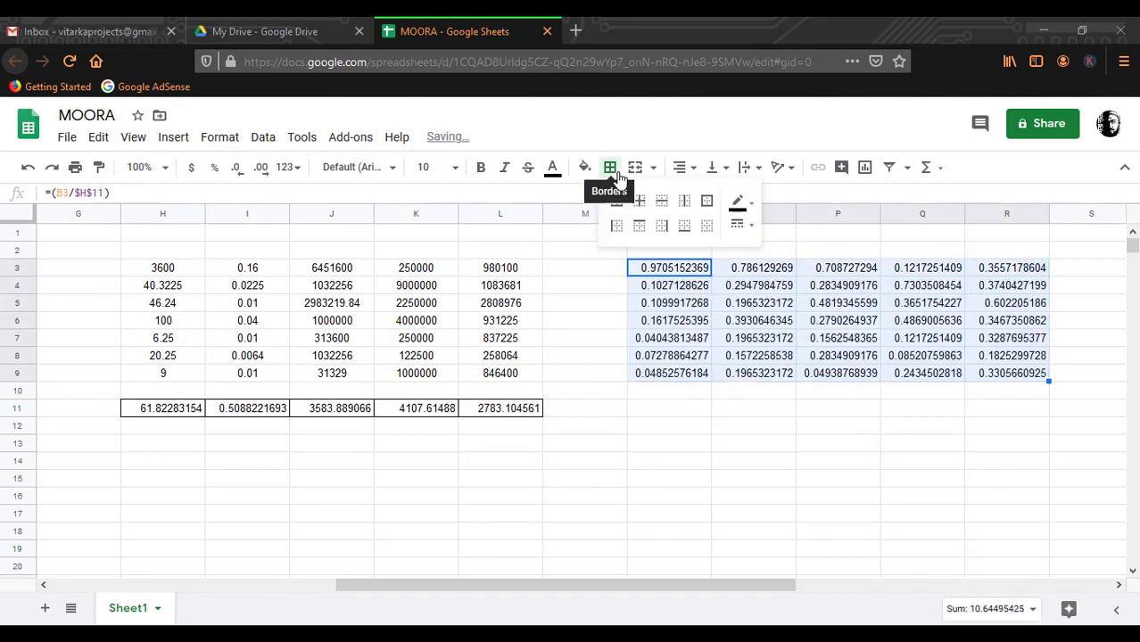
pyautogui.click(622, 198)
# Title the normalized table "Normalized Decision Matrix Xij *" in cell N2.
pyautogui.moveTo(671, 252); pyautogui.dragTo(990, 251)
pyautogui.click(683, 253)
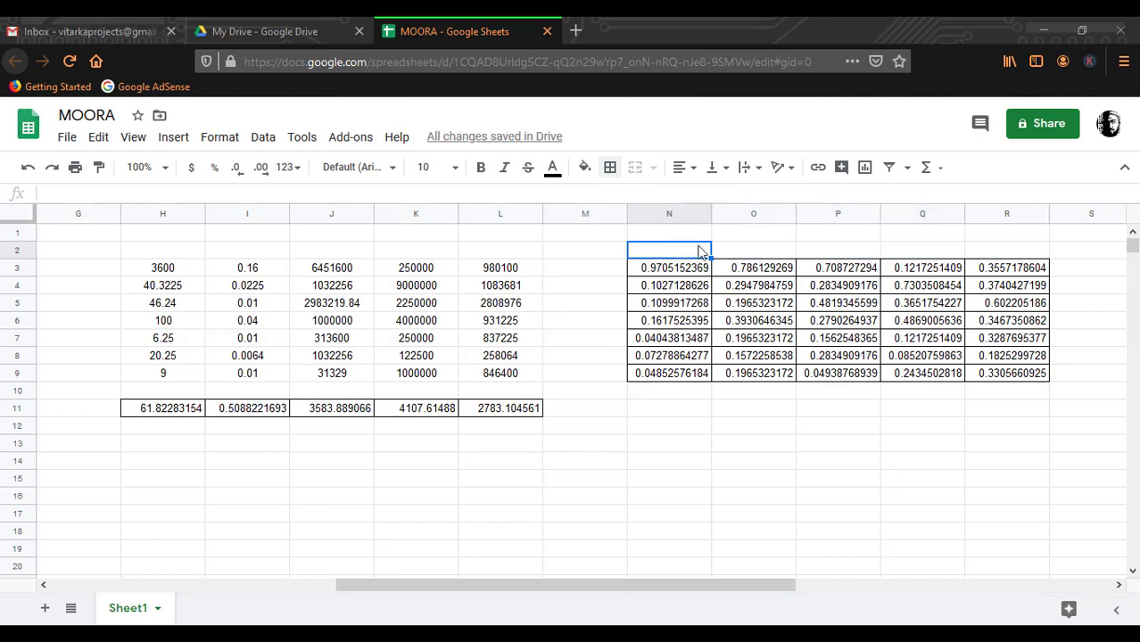
pyautogui.write('Normalized')
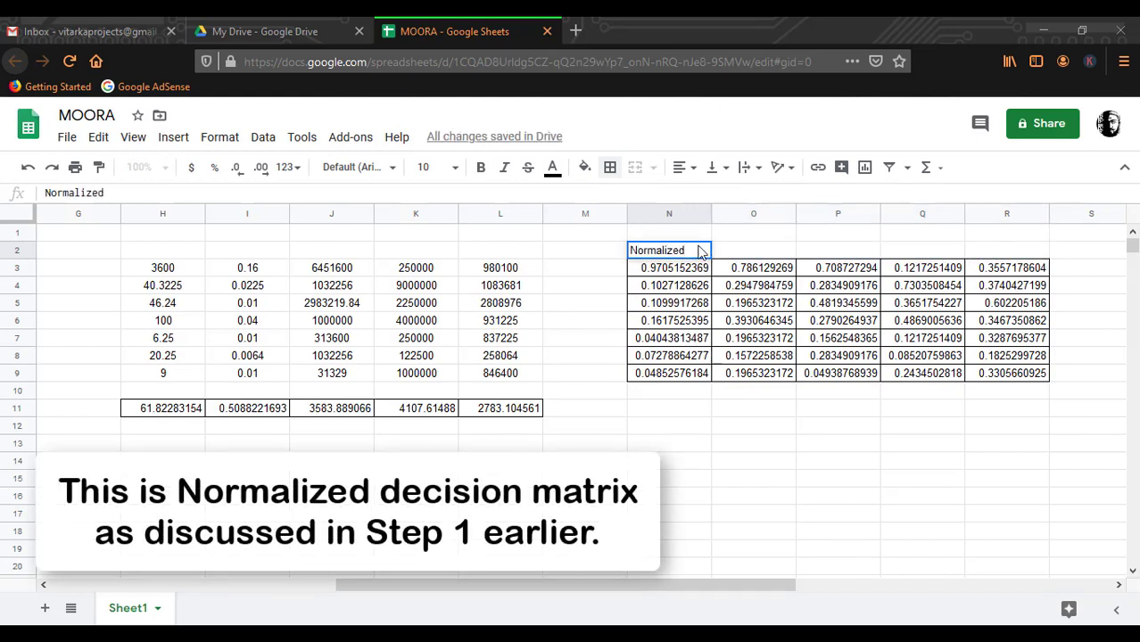
pyautogui.write(' Decision Matrix')
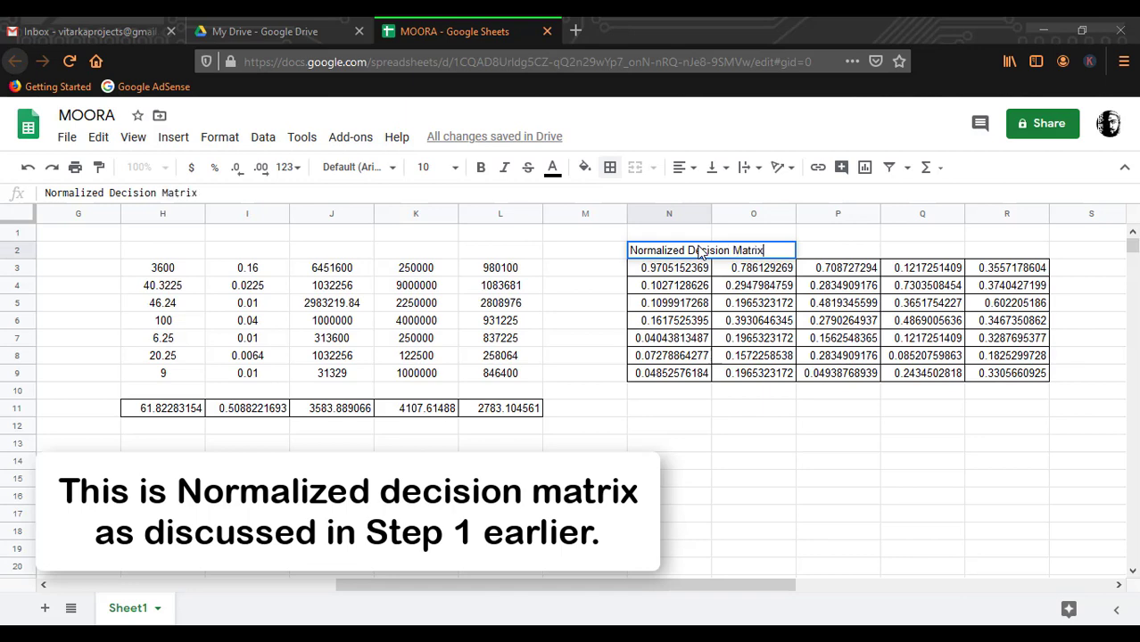
pyautogui.write(' Xij *')
pyautogui.press('Return')
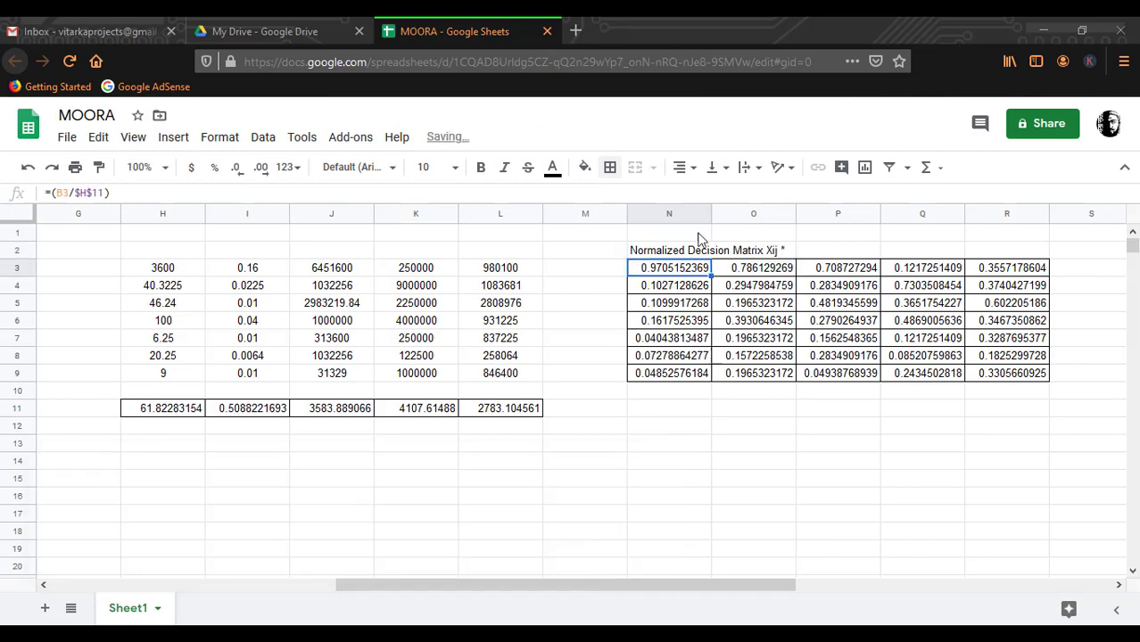
# Enter =(B11*N3) in T3 to weight the normalized load capacity of alternative A1.
pyautogui.hscroll(3, 892, 267)
pyautogui.click(910, 268)
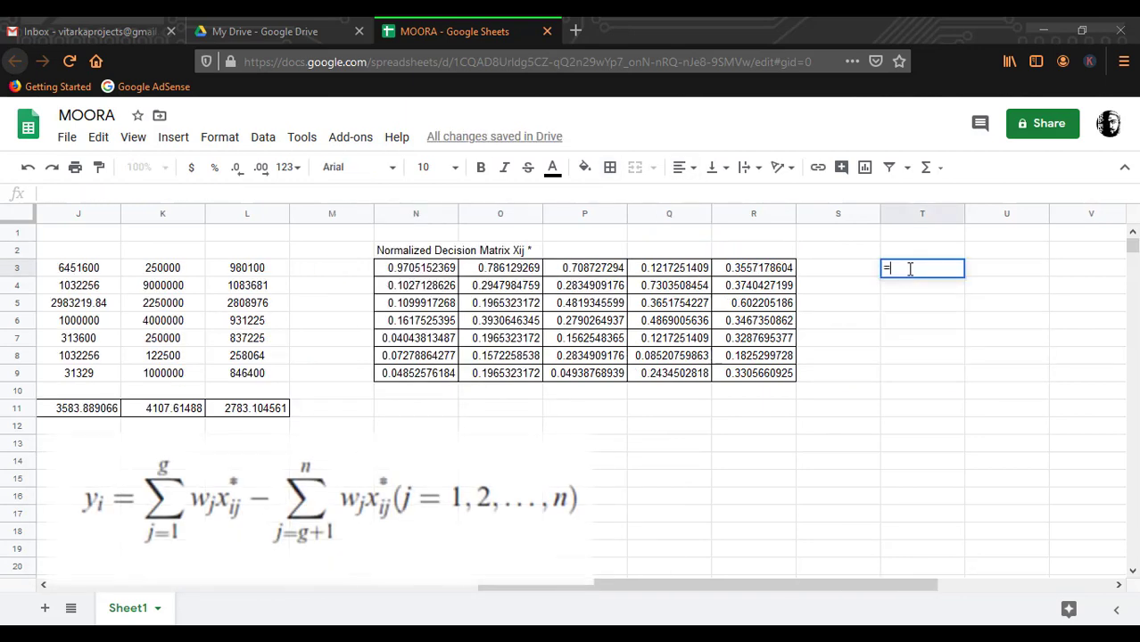
pyautogui.write('=(')
pyautogui.moveTo(883, 585); pyautogui.dragTo(457, 589)
pyautogui.click(145, 412)
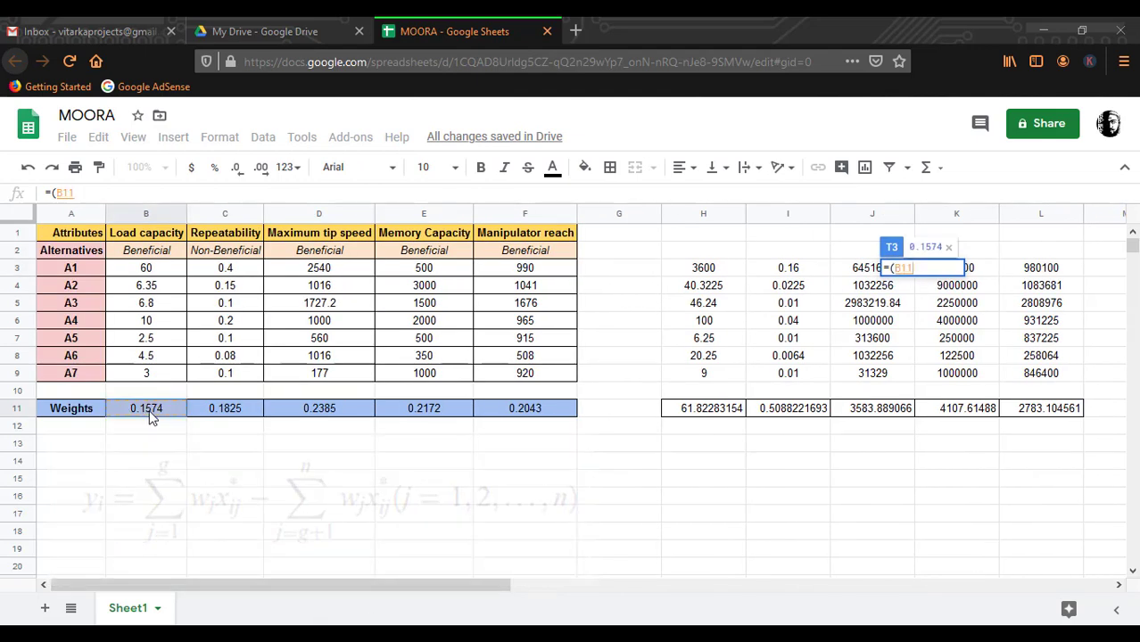
pyautogui.write('*')
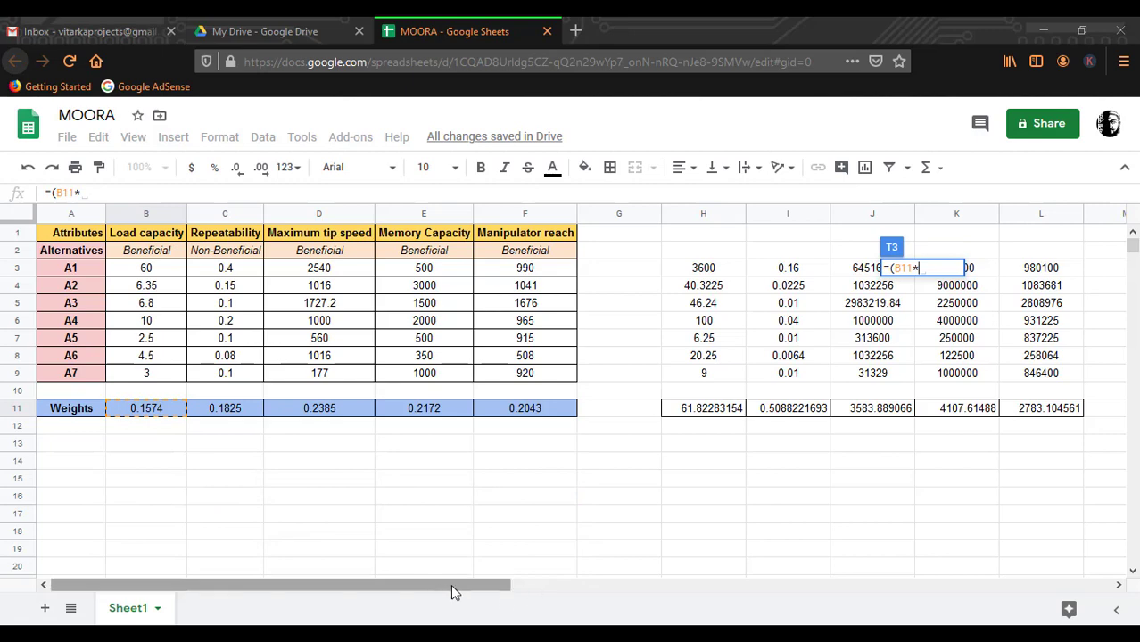
pyautogui.moveTo(451, 589); pyautogui.dragTo(705, 582)
pyautogui.click(792, 269)
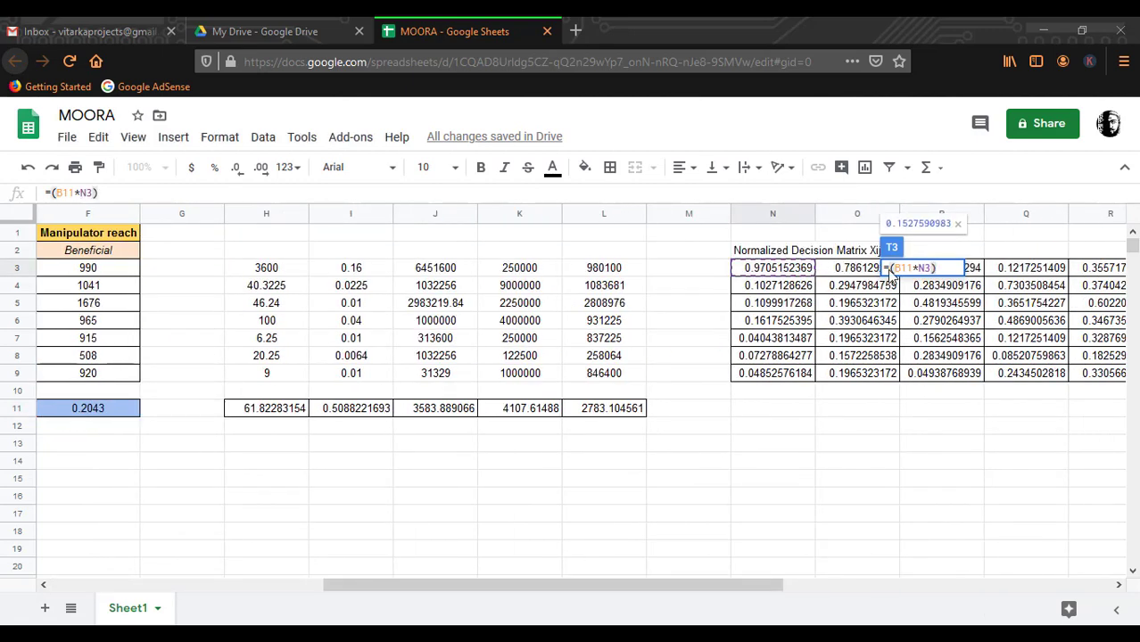
pyautogui.press('Return')
# Lock the weight reference in the T3 formula as $B$11.
pyautogui.click(992, 265)
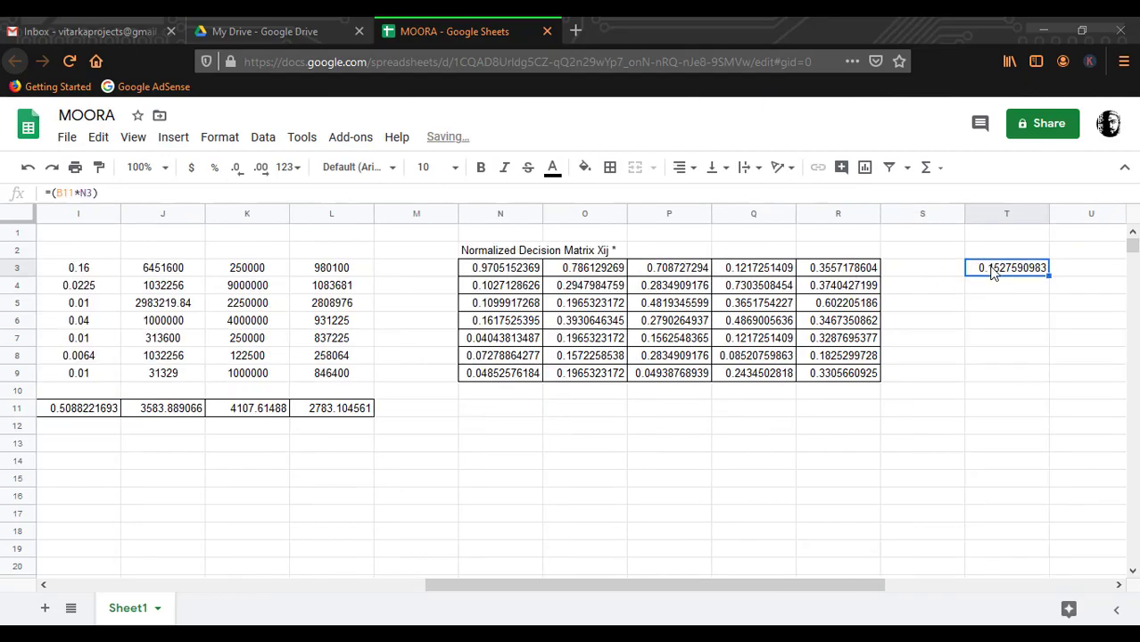
pyautogui.click(59, 193)
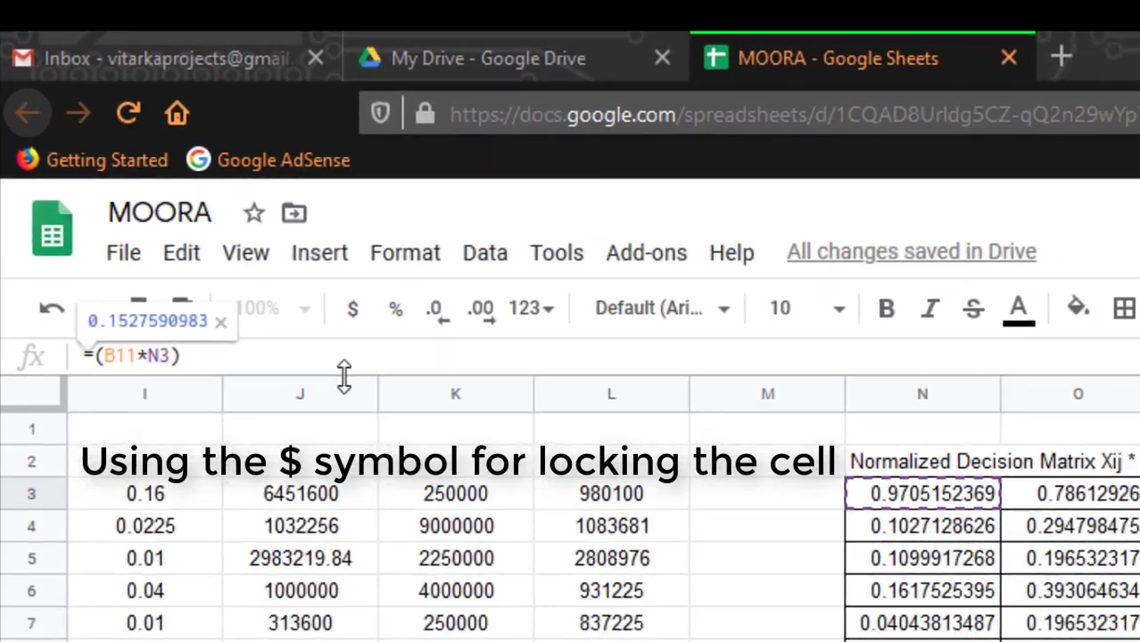
pyautogui.write('$B$')
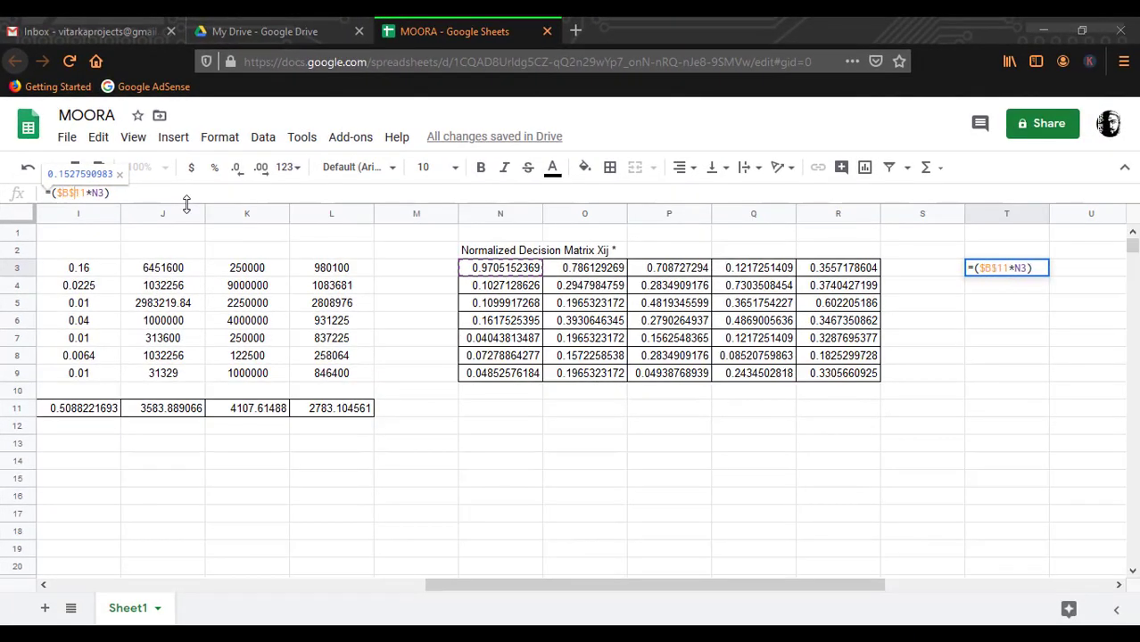
pyautogui.press('Return')
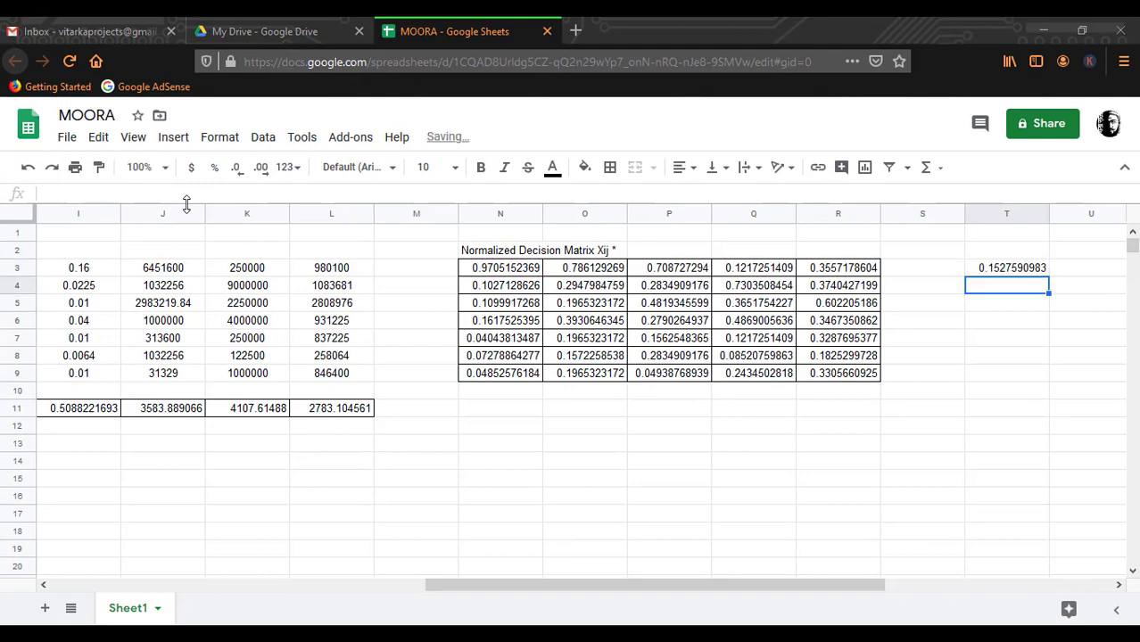
# Enter =(C11*O3) in U3 to weight A1's normalized repeatability, with the C11 weight reference locked.
pyautogui.click(1070, 268)
pyautogui.write('=(')
pyautogui.hscroll(-6, 209, 414)
pyautogui.click(249, 410)
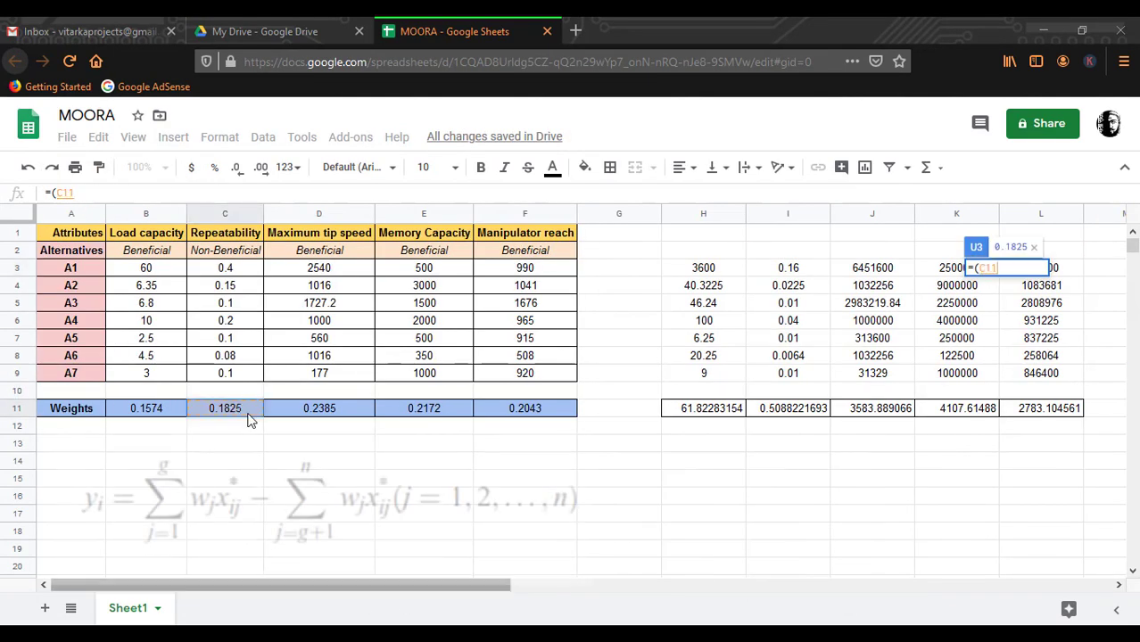
pyautogui.write('*')
pyautogui.hscroll(7, 249, 419)
pyautogui.click(670, 268)
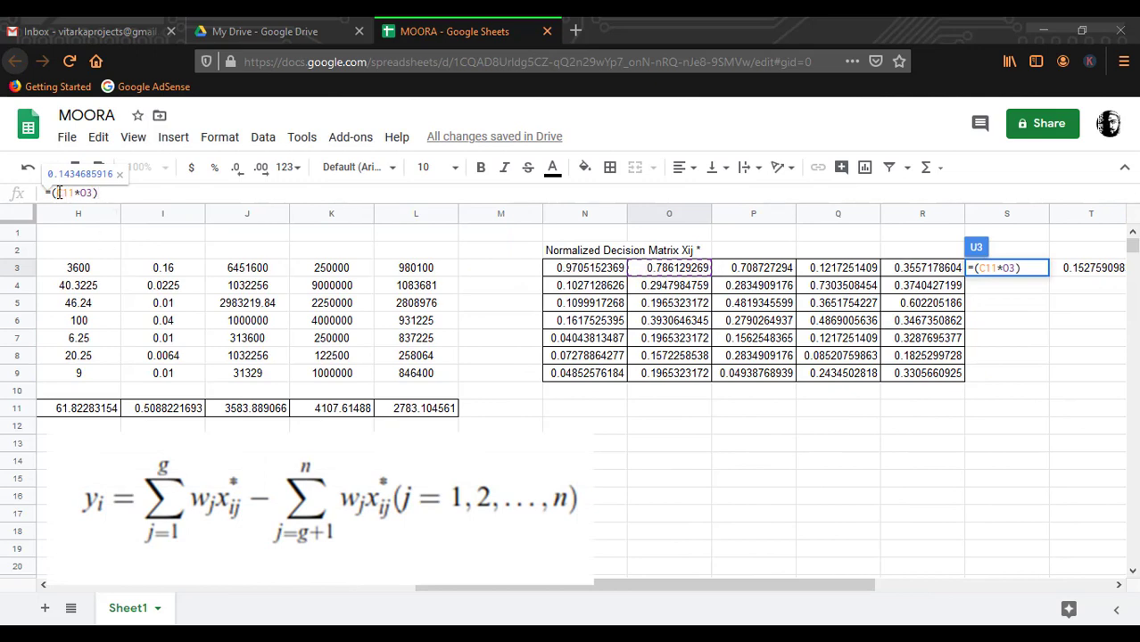
pyautogui.press('Return')
# Enter =($D$11*P3) in V3 to weight the normalized maximum tip speed of A1.
pyautogui.click(1066, 266)
pyautogui.write('=(')
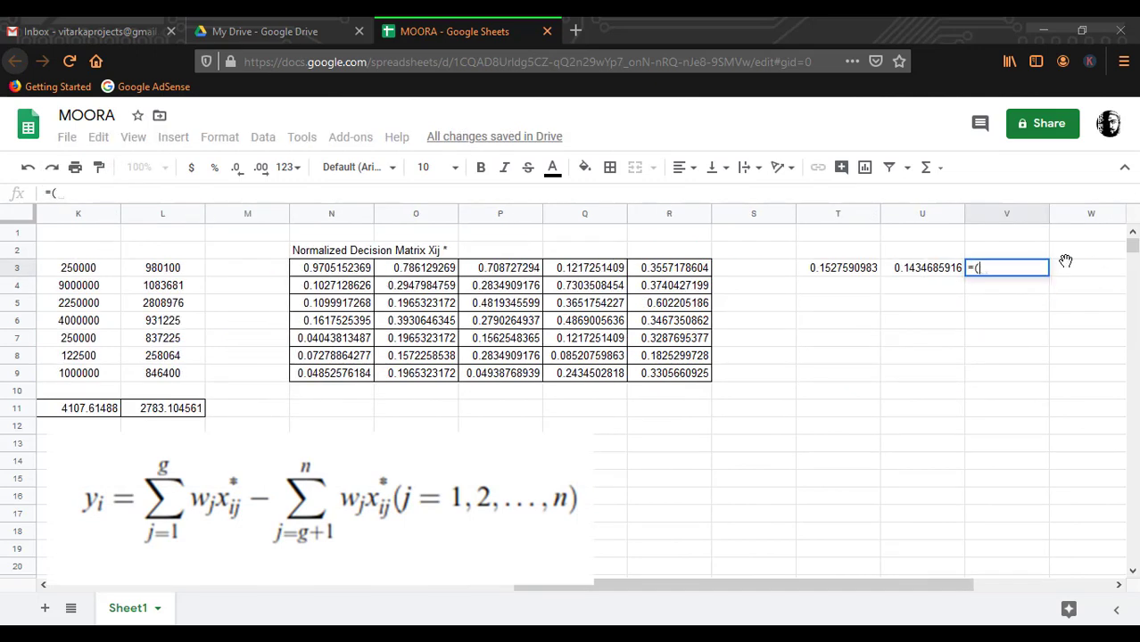
pyautogui.hscroll(-6, 624, 392)
pyautogui.click(321, 408)
pyautogui.write('*')
pyautogui.hscroll(5, 625, 393)
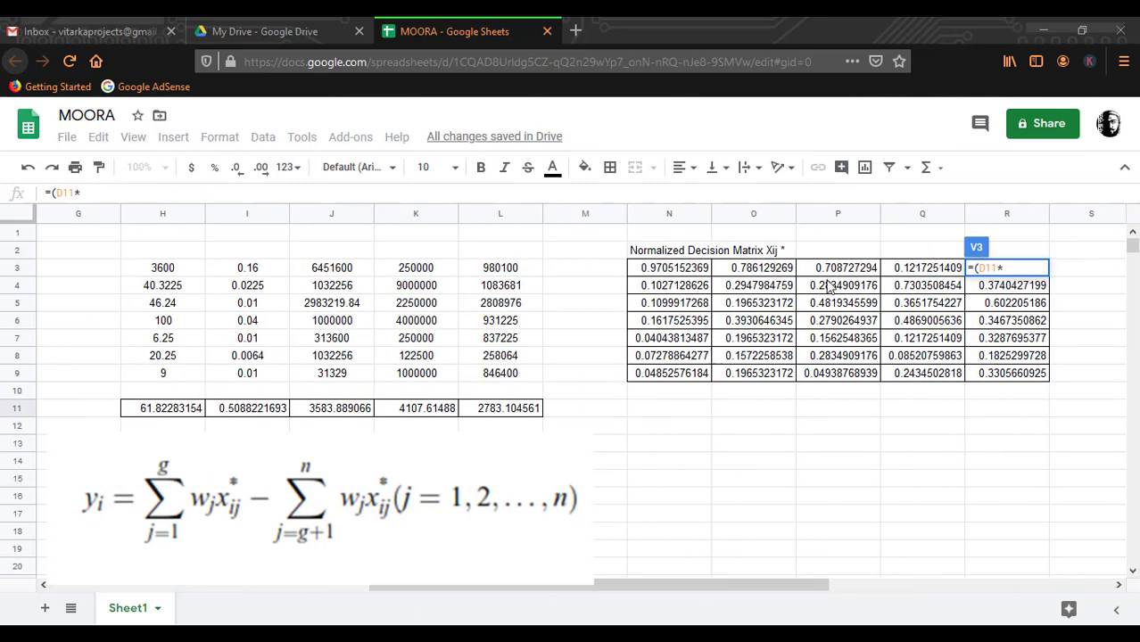
pyautogui.click(829, 271)
pyautogui.write(')')
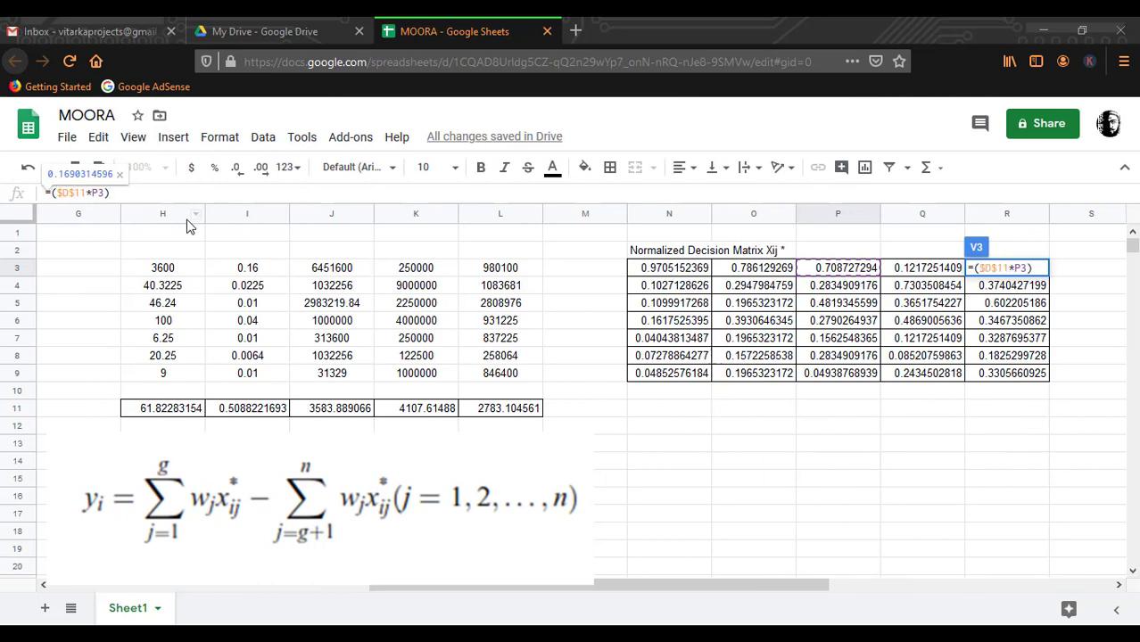
pyautogui.press('Return')
# Enter =(E11*Q3) in W3 to weight A1's normalized memory capacity, with the E11 weight reference locked.
pyautogui.click(1058, 266)
pyautogui.write('=(')
pyautogui.hscroll(-6, 571, 392)
pyautogui.click(423, 408)
pyautogui.write('*')
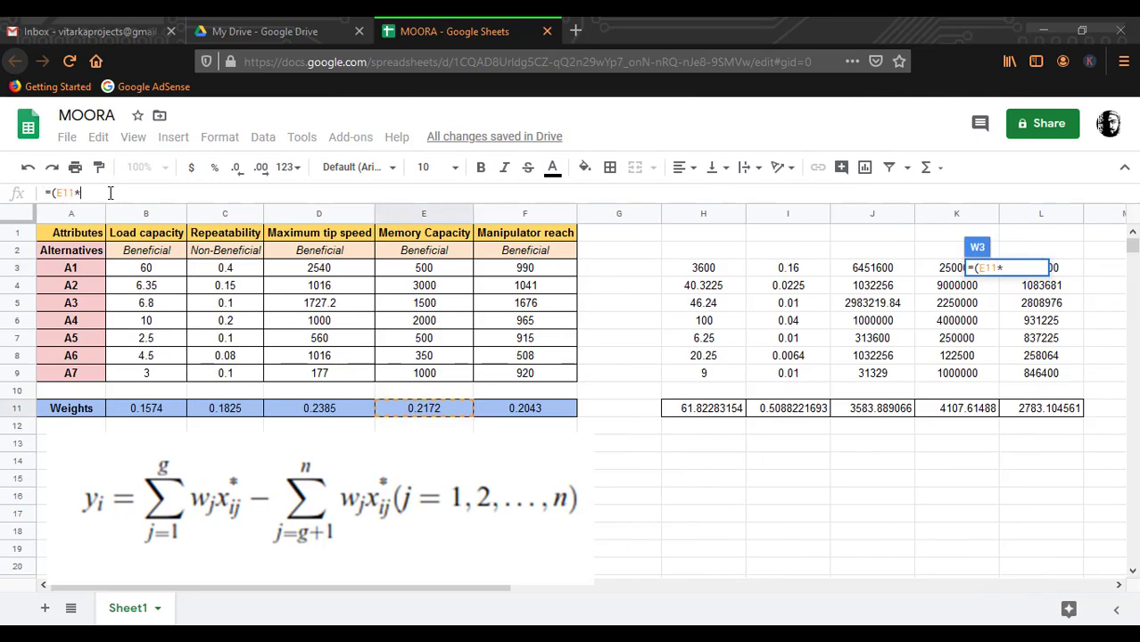
pyautogui.hscroll(6, 570, 392)
pyautogui.click(834, 268)
pyautogui.write(')')
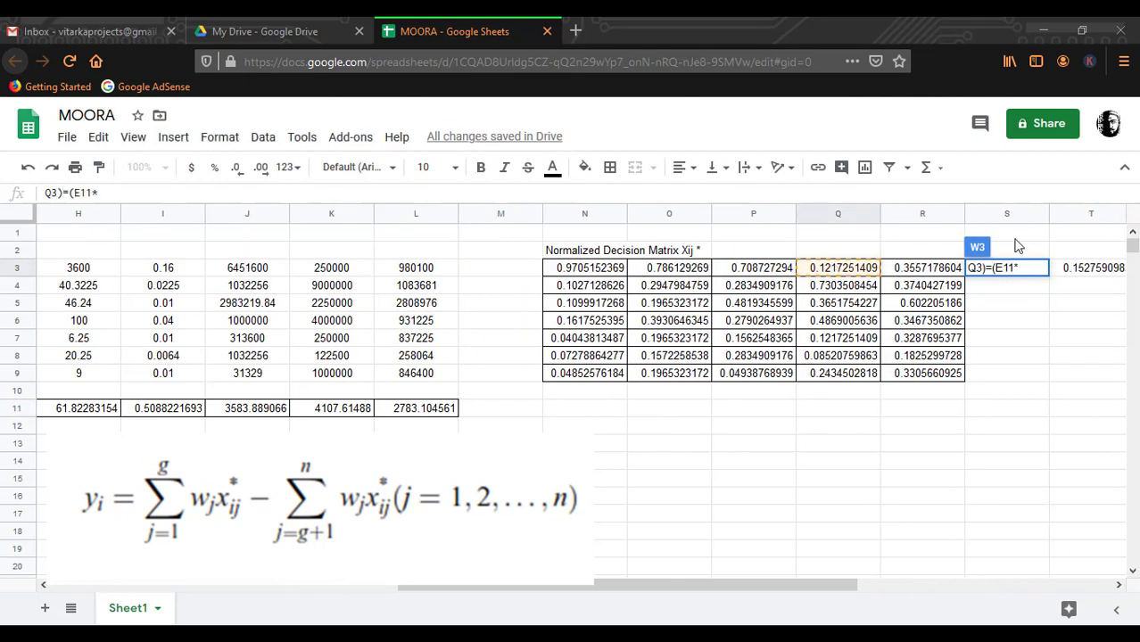
pyautogui.press('BackSpace')
pyautogui.press('BackSpace')
pyautogui.press('BackSpace')
pyautogui.click(857, 268)
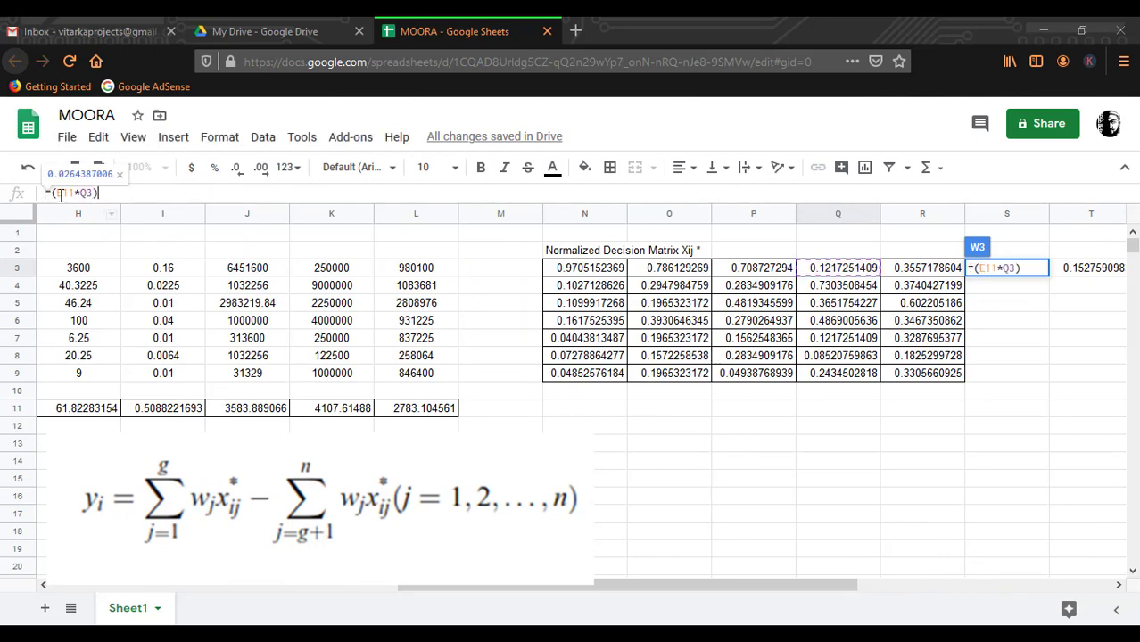
pyautogui.write(')')
pyautogui.press('Return')
# Enter =(F11*R3) in X3 to weight A1's normalized manipulator reach, with the F11 weight reference locked.
pyautogui.click(1072, 267)
pyautogui.write('=(')
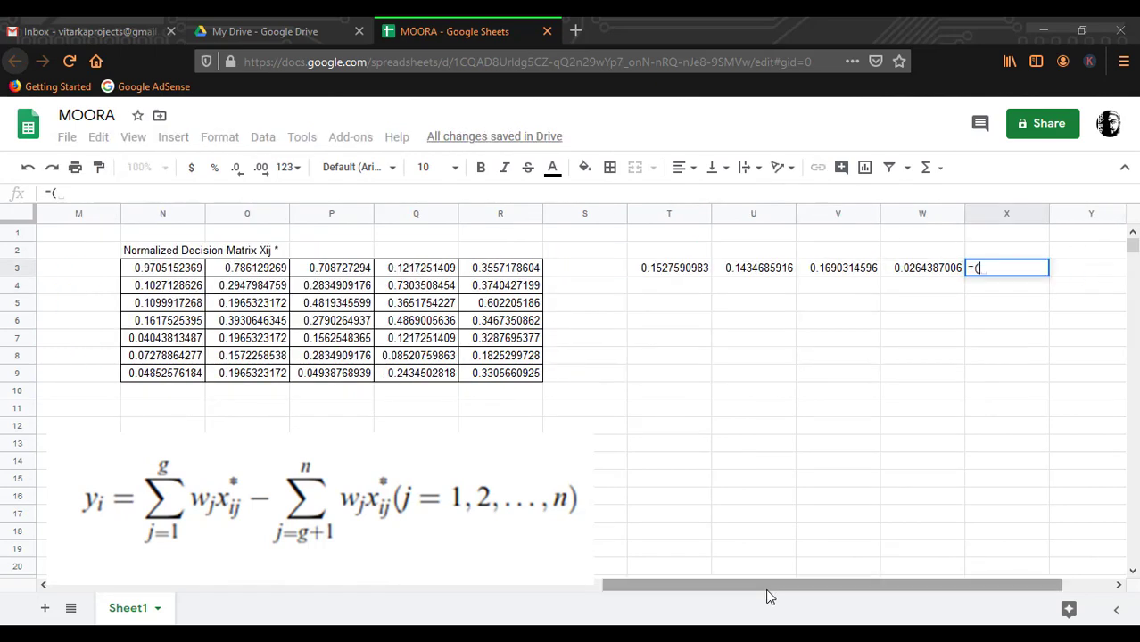
pyautogui.moveTo(769, 587); pyautogui.dragTo(411, 587)
pyautogui.click(186, 408)
pyautogui.write('*')
pyautogui.moveTo(641, 581); pyautogui.dragTo(796, 581)
pyautogui.click(922, 268)
pyautogui.write(')')
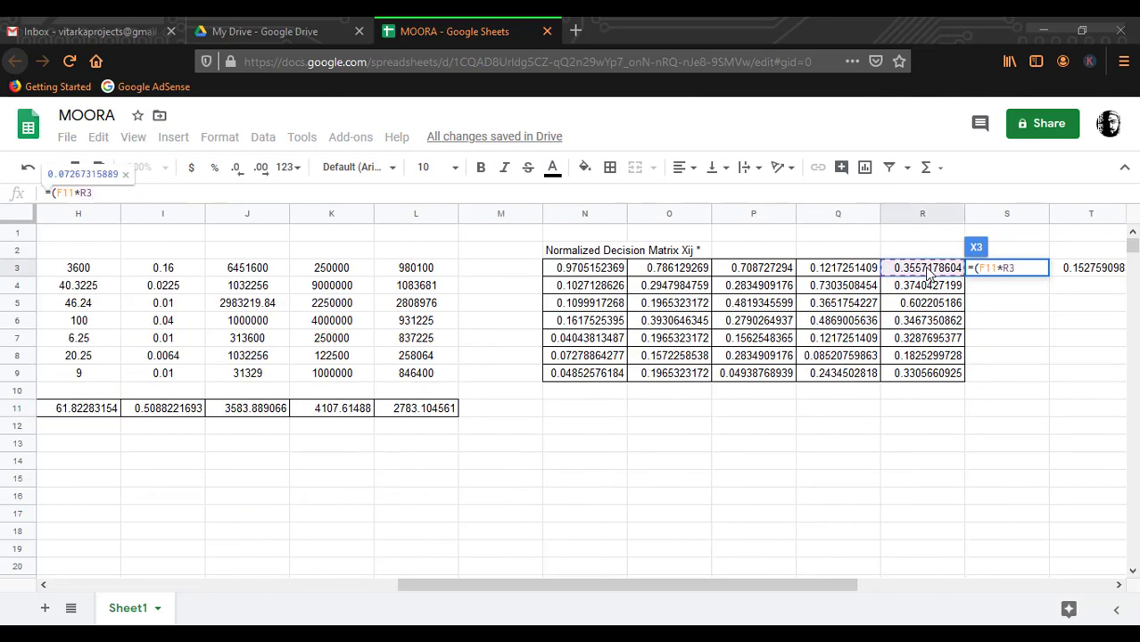
pyautogui.click(55, 193)
pyautogui.write('$')
pyautogui.press('Return')
# Copy the T3:X3 formulas down to row 9 and title the weighted table "Weights and Normalized" in T2.
pyautogui.moveTo(669, 268); pyautogui.dragTo(1044, 380)
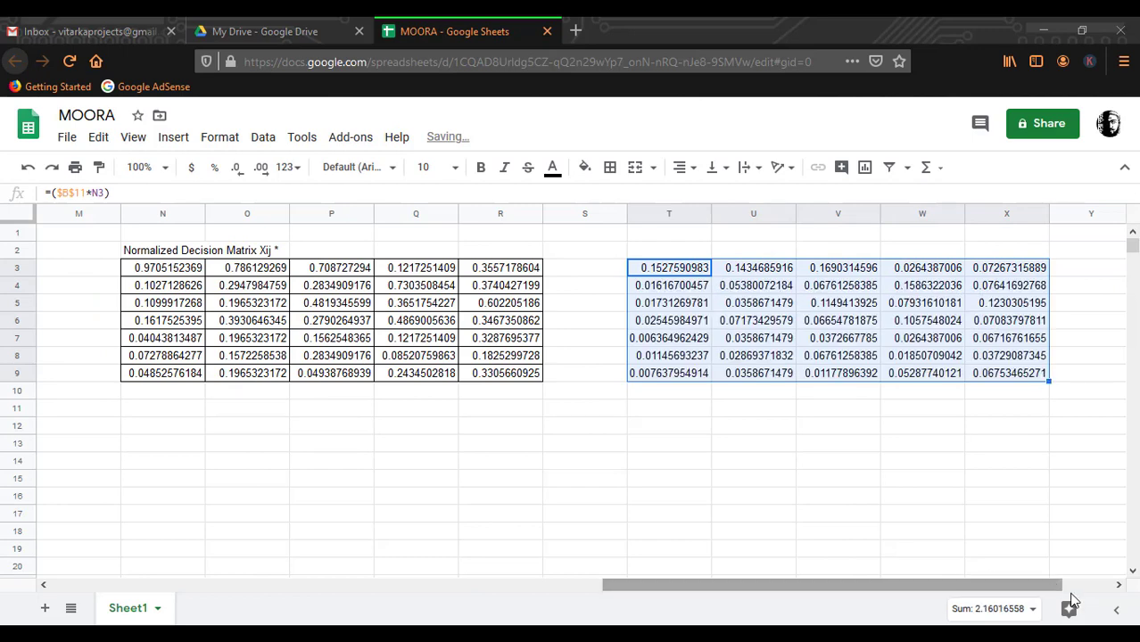
pyautogui.moveTo(1042, 588); pyautogui.dragTo(1091, 589)
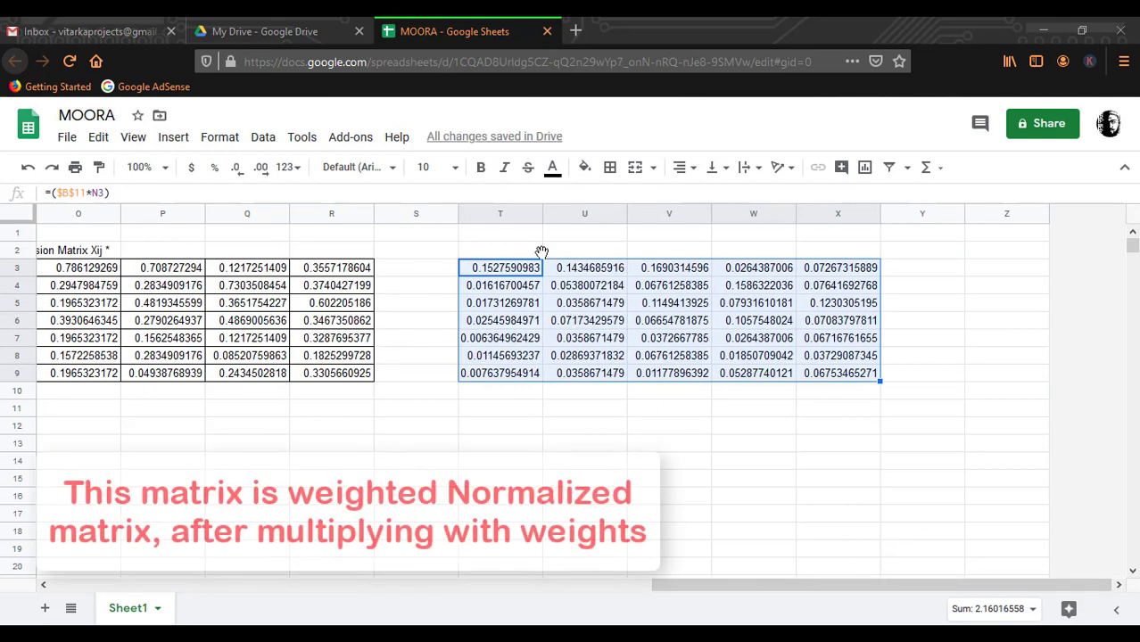
pyautogui.click(505, 252)
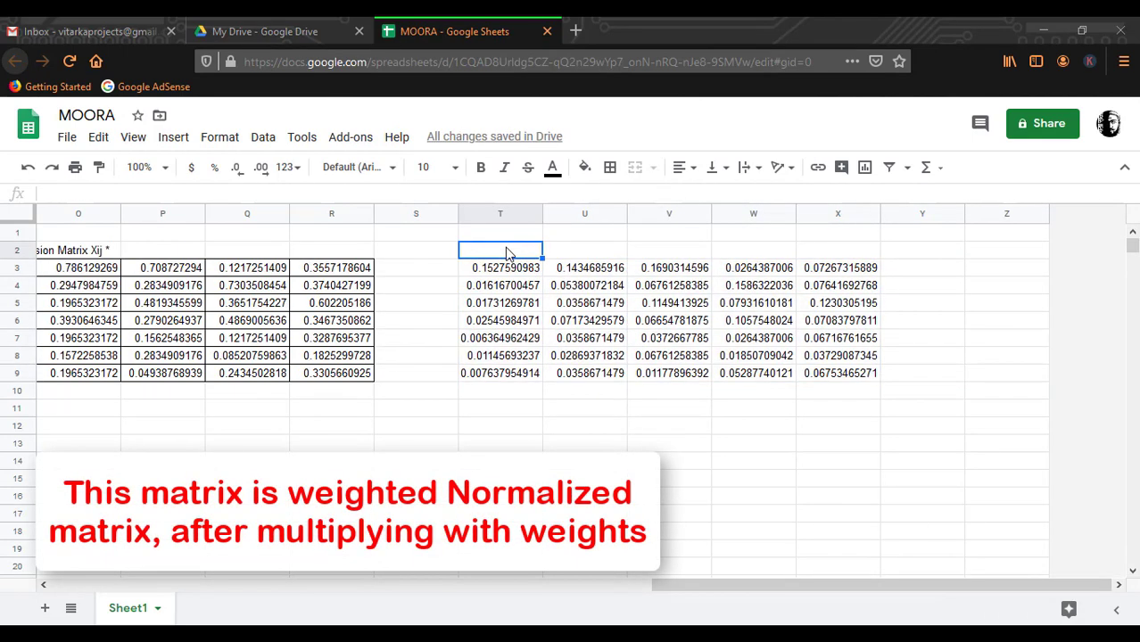
pyautogui.write('Weights a')
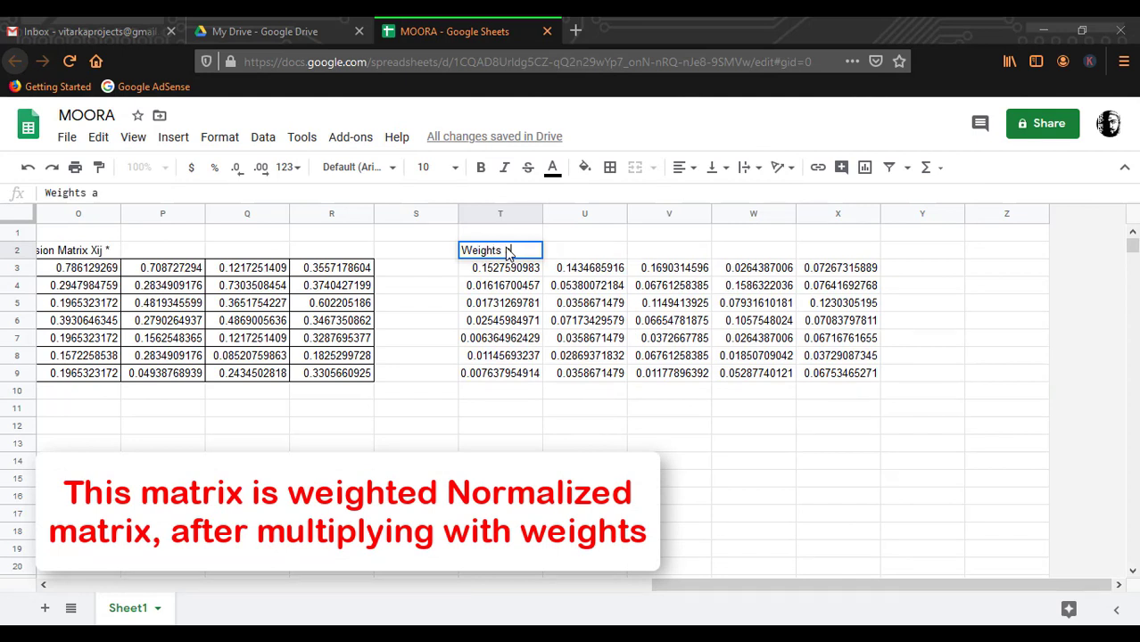
pyautogui.write('nd Normalized')
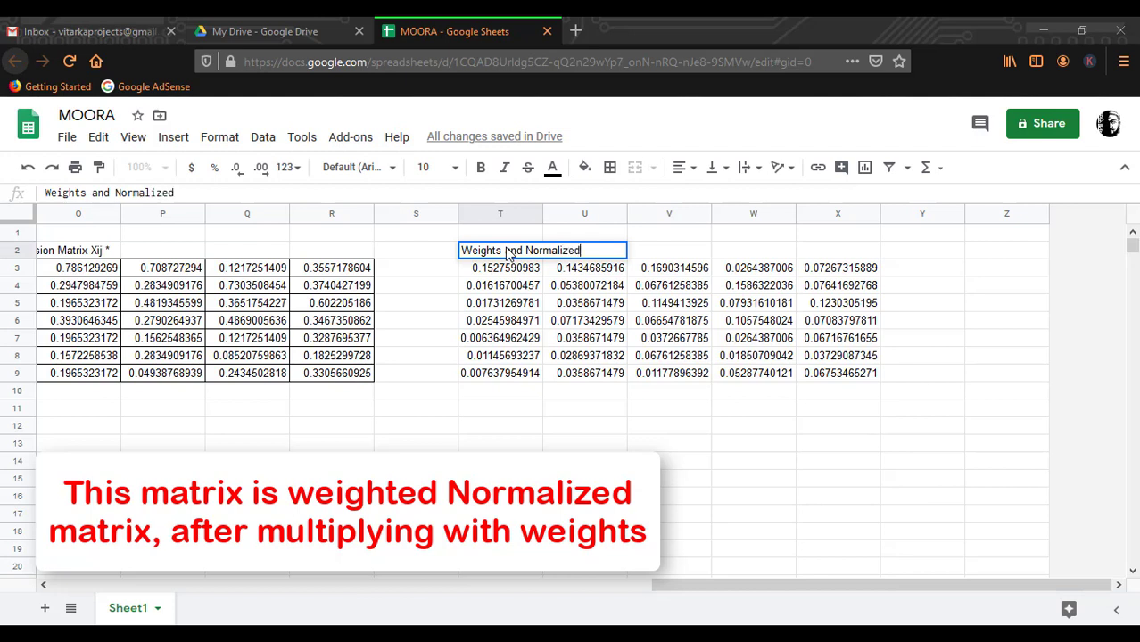
pyautogui.press('Return')
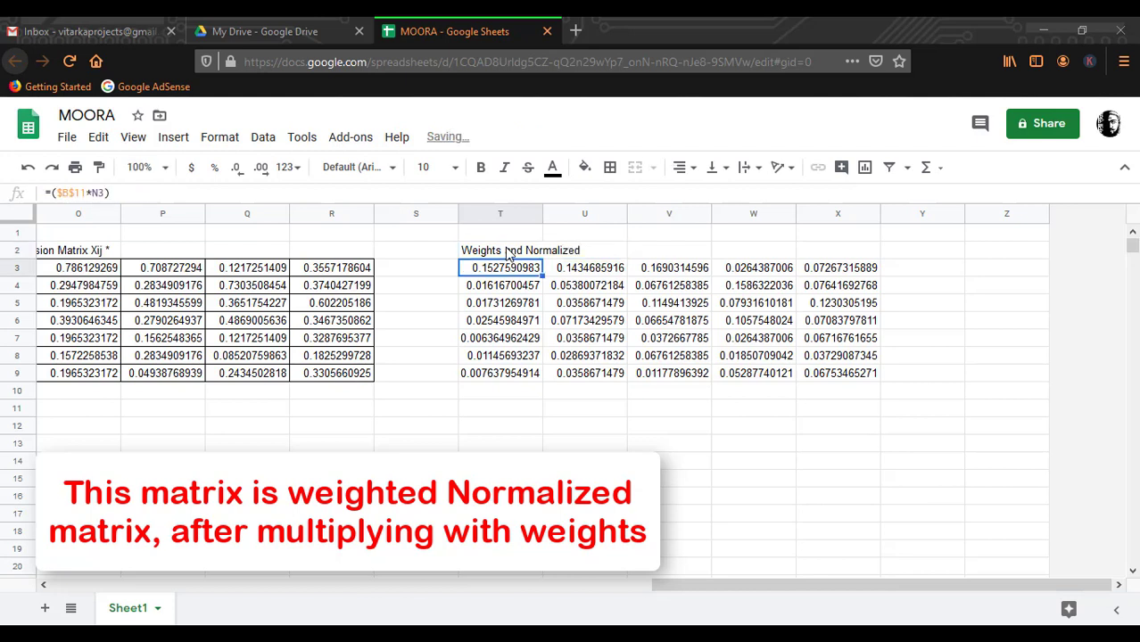
pyautogui.click(574, 393)
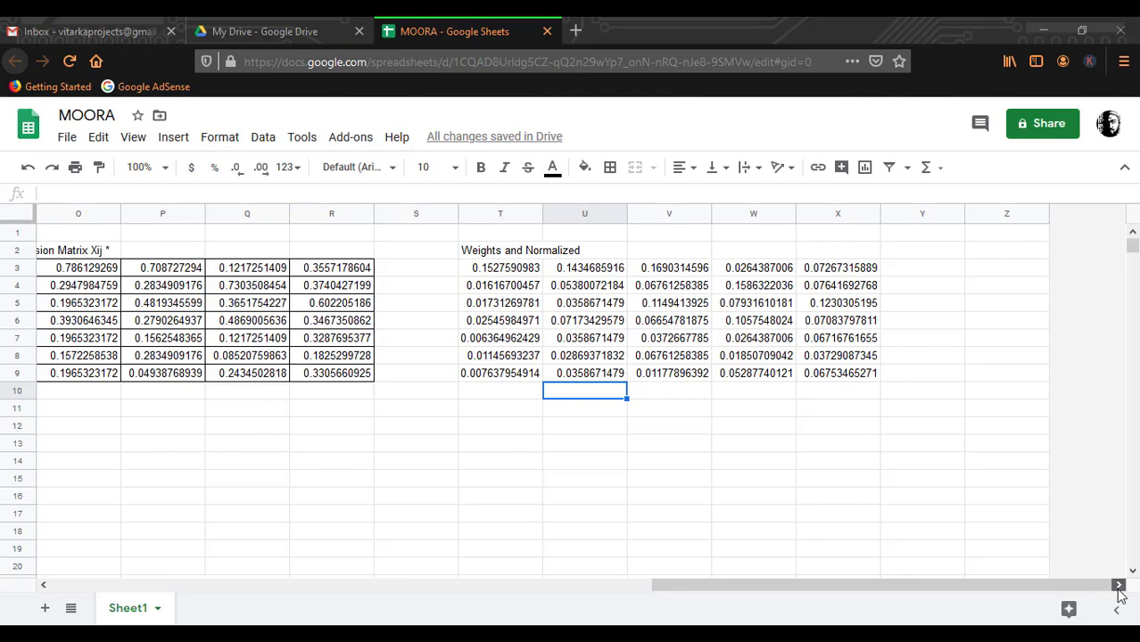
# Enter =sum(T3,V3,W3,X3)-U3 in Z3 to subtract A1's non-beneficial value from the sum of its beneficial ones.
pyautogui.click(975, 279)
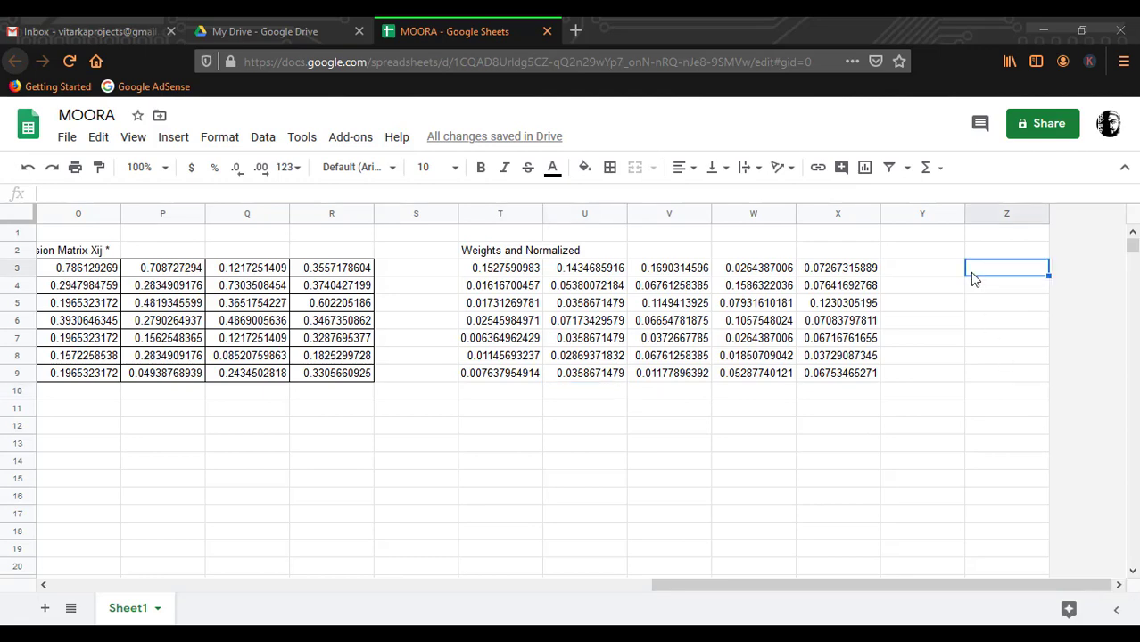
pyautogui.write('=sum(')
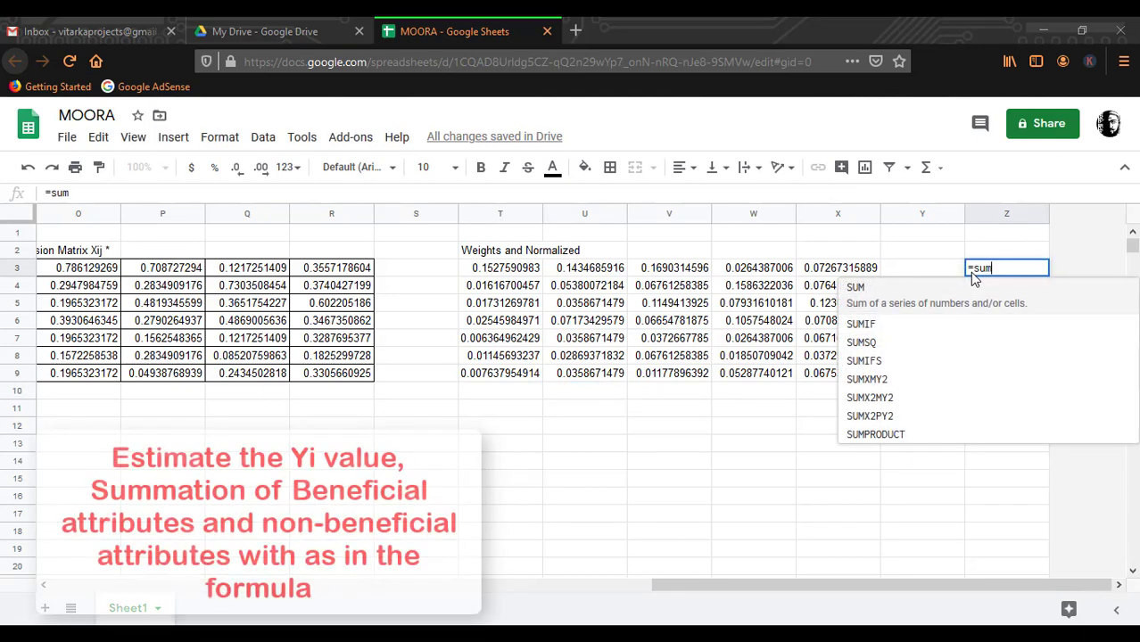
pyautogui.click(522, 270)
pyautogui.write(',')
pyautogui.click(664, 270)
pyautogui.write(',')
pyautogui.click(760, 269)
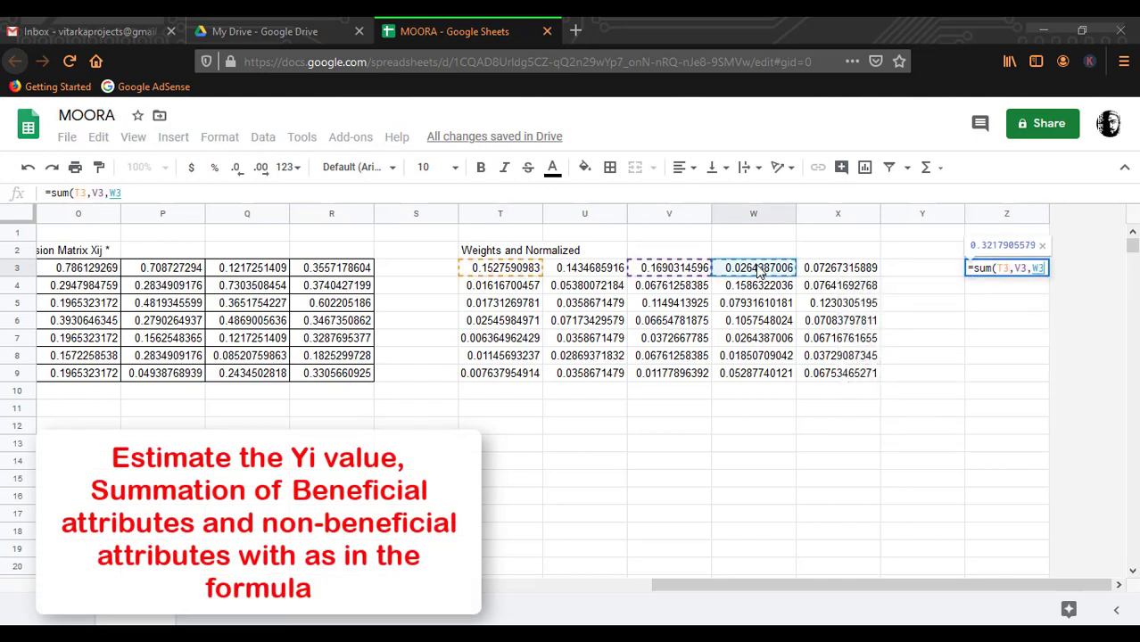
pyautogui.write(',')
pyautogui.click(844, 270)
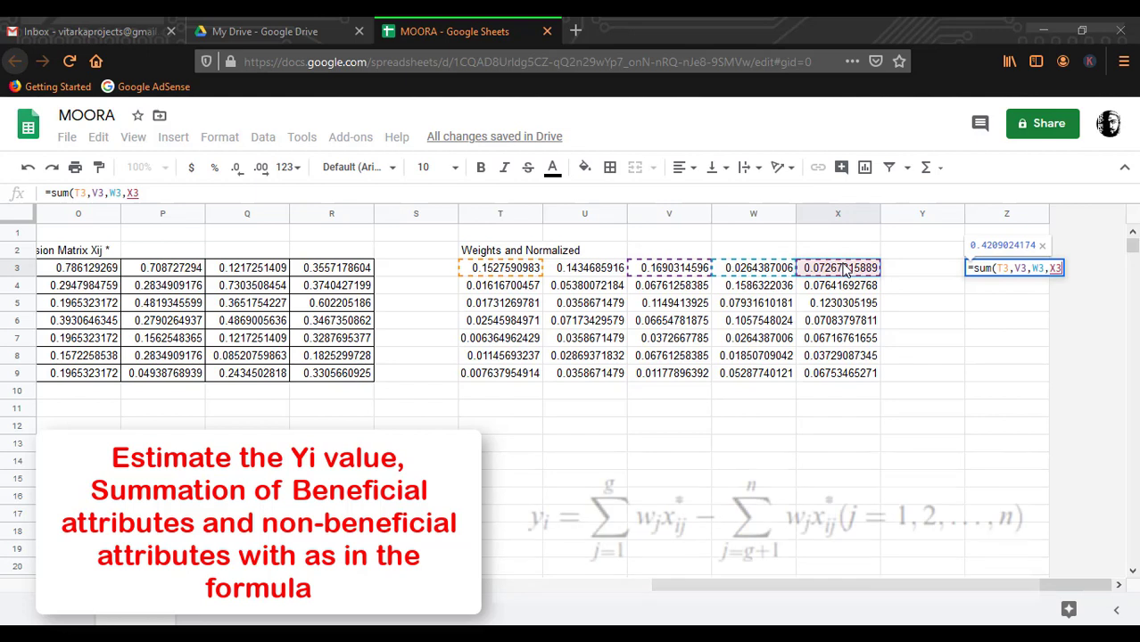
pyautogui.write(')-')
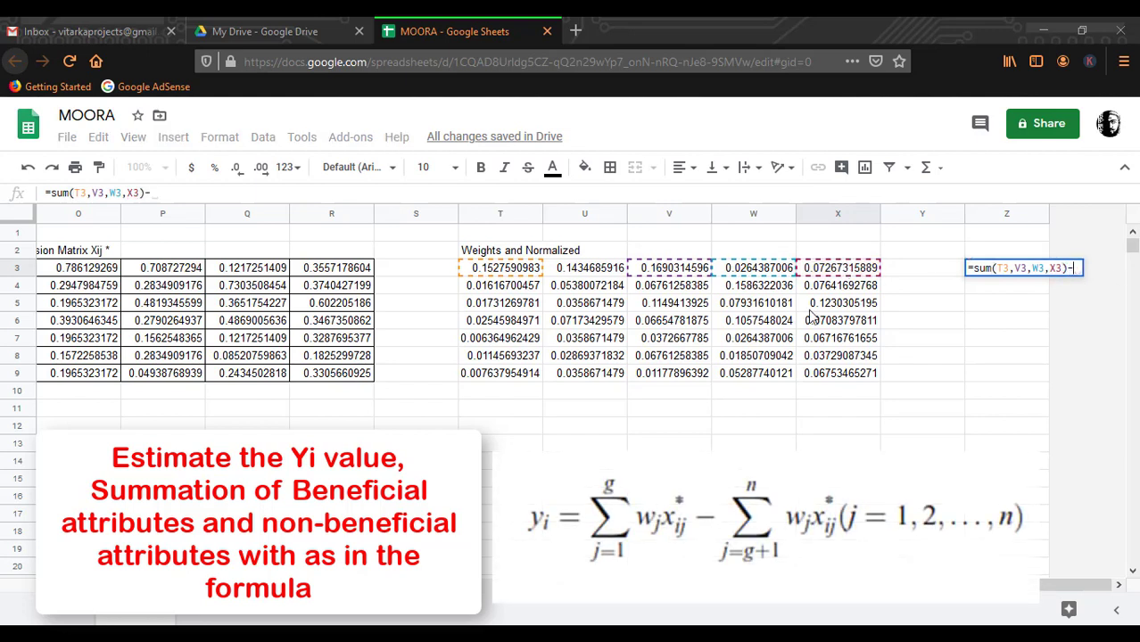
pyautogui.click(599, 269)
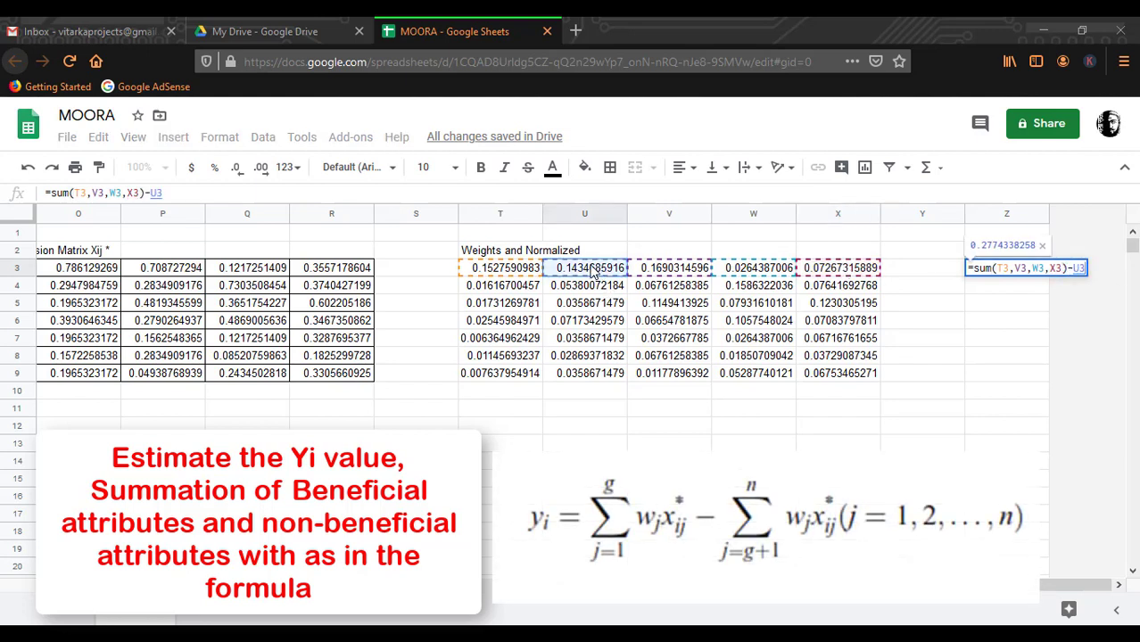
pyautogui.press('Return')
# Copy the Z3 assessment formula down to row 9 for the remaining alternatives.
pyautogui.click(1021, 274)
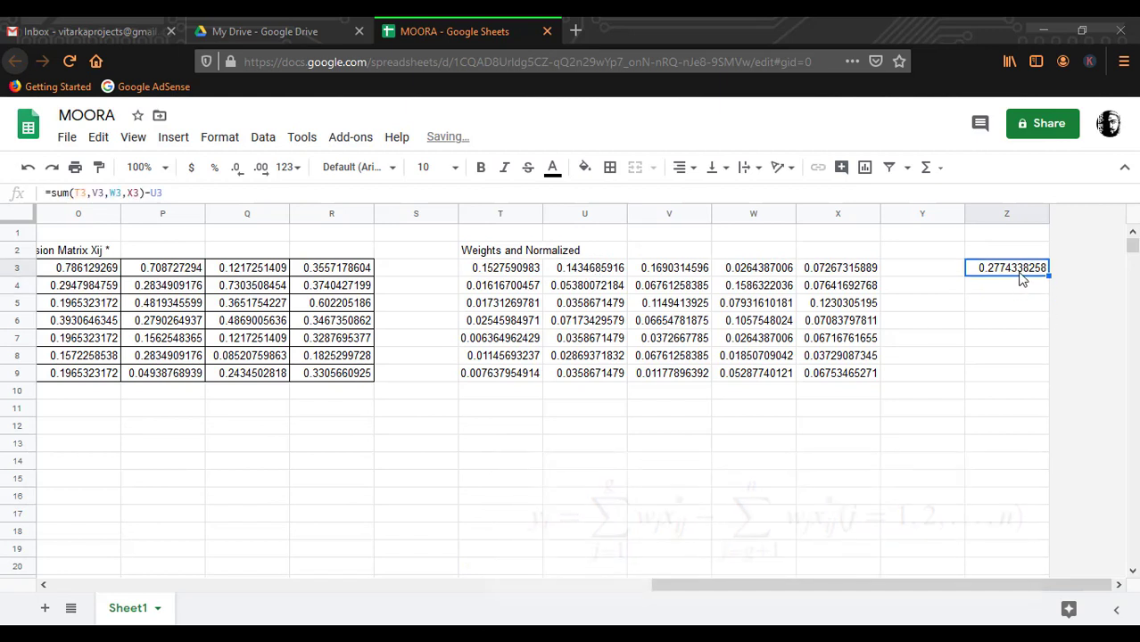
pyautogui.click(1035, 283)
pyautogui.click(1026, 274)
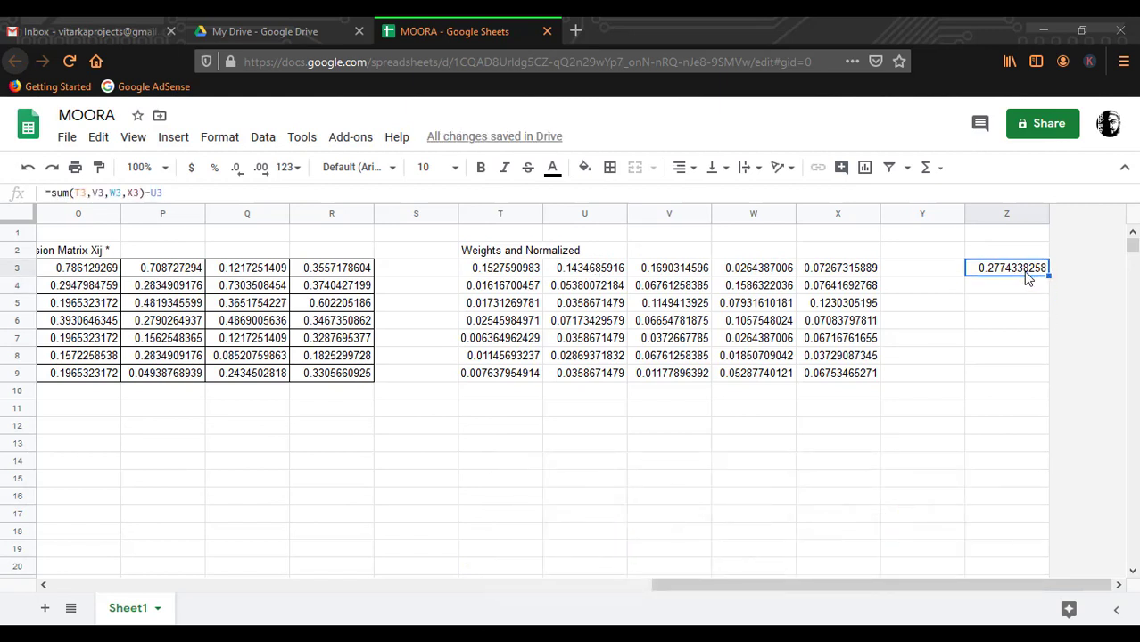
pyautogui.moveTo(1049, 277); pyautogui.dragTo(1047, 382)
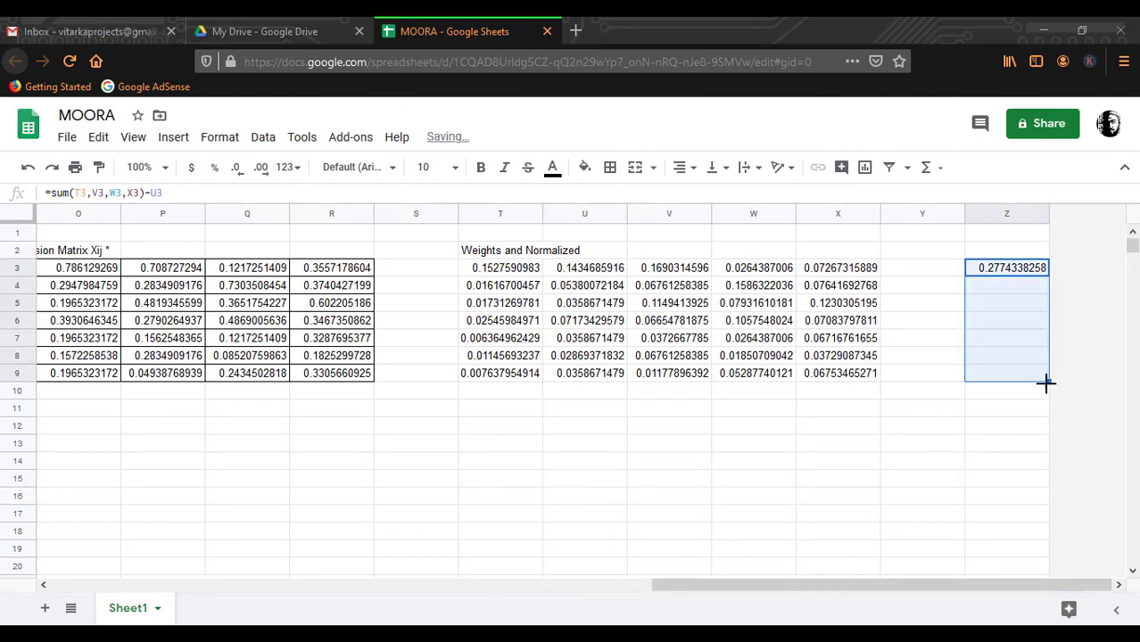
# Build the formula =rank(Z3,Z3:Z9) in W12 to rank A1's assessment value among all alternatives.
pyautogui.click(742, 425)
pyautogui.write('=r')
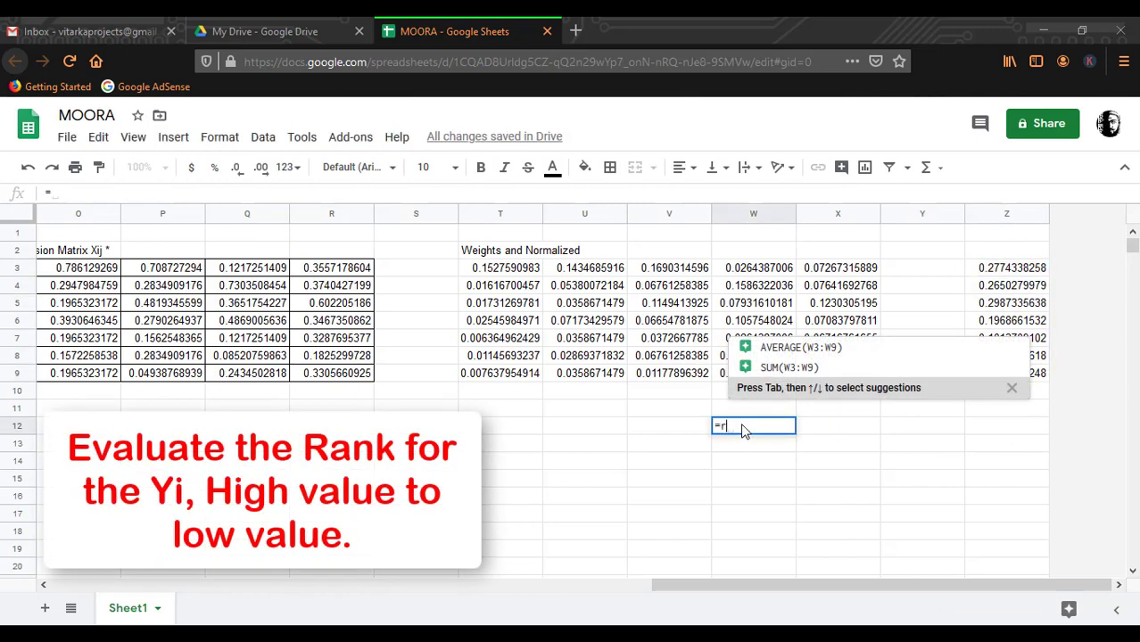
pyautogui.write('ank(')
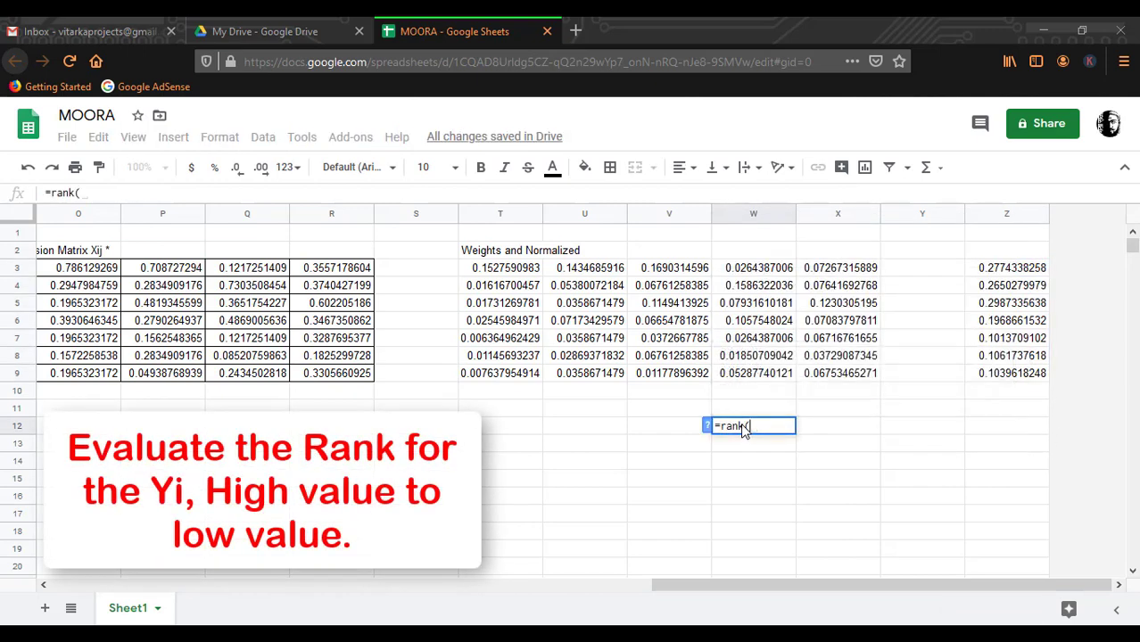
pyautogui.click(1017, 269)
pyautogui.write(',')
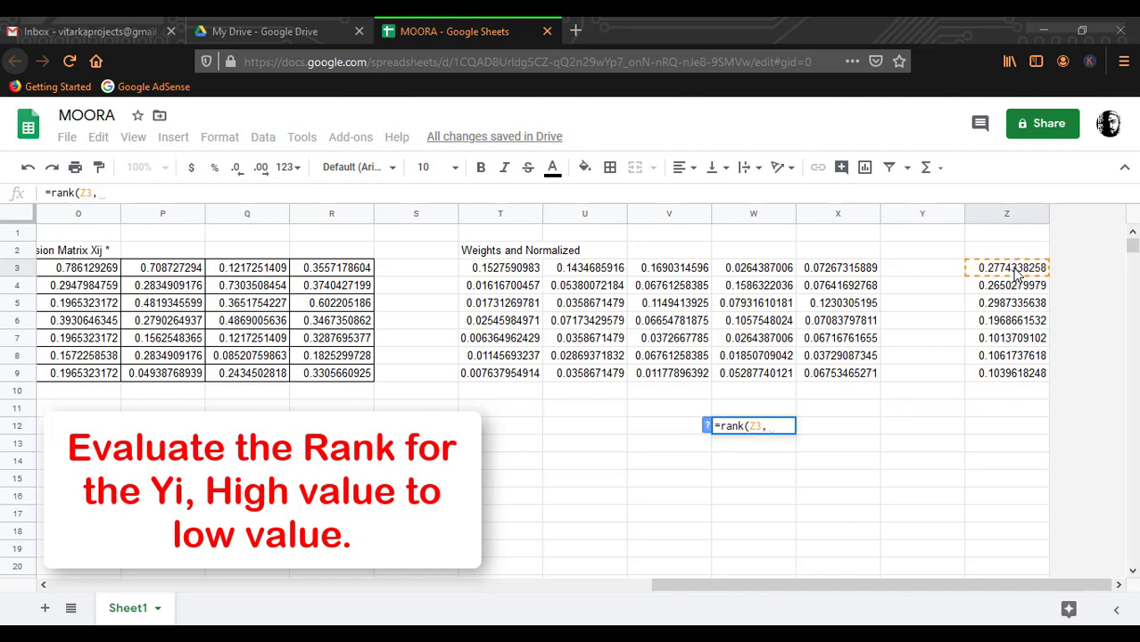
pyautogui.moveTo(1017, 275); pyautogui.dragTo(1032, 376)
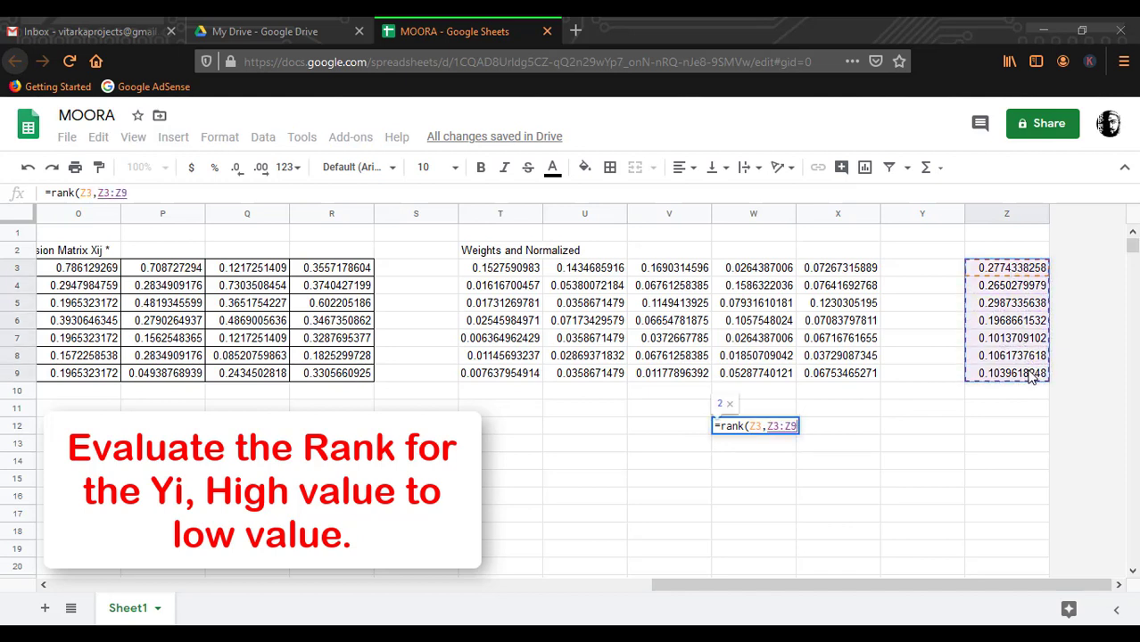
pyautogui.write(')')
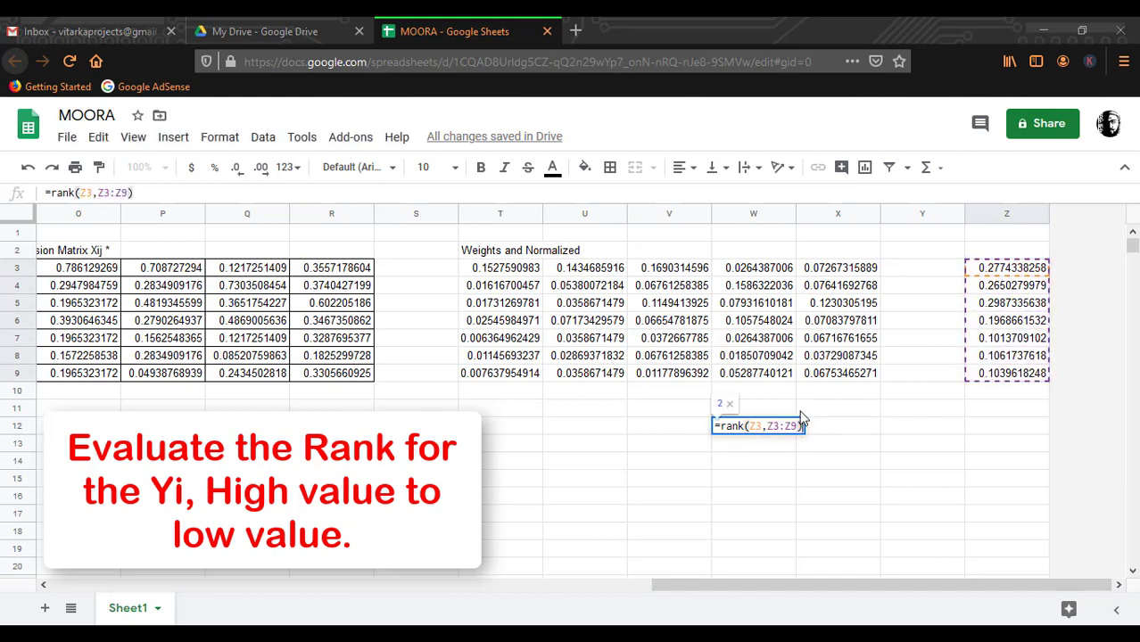
# Lock the ranking range in the W12 formula as $Z$3:$Z$9 and enter it.
pyautogui.click(763, 425)
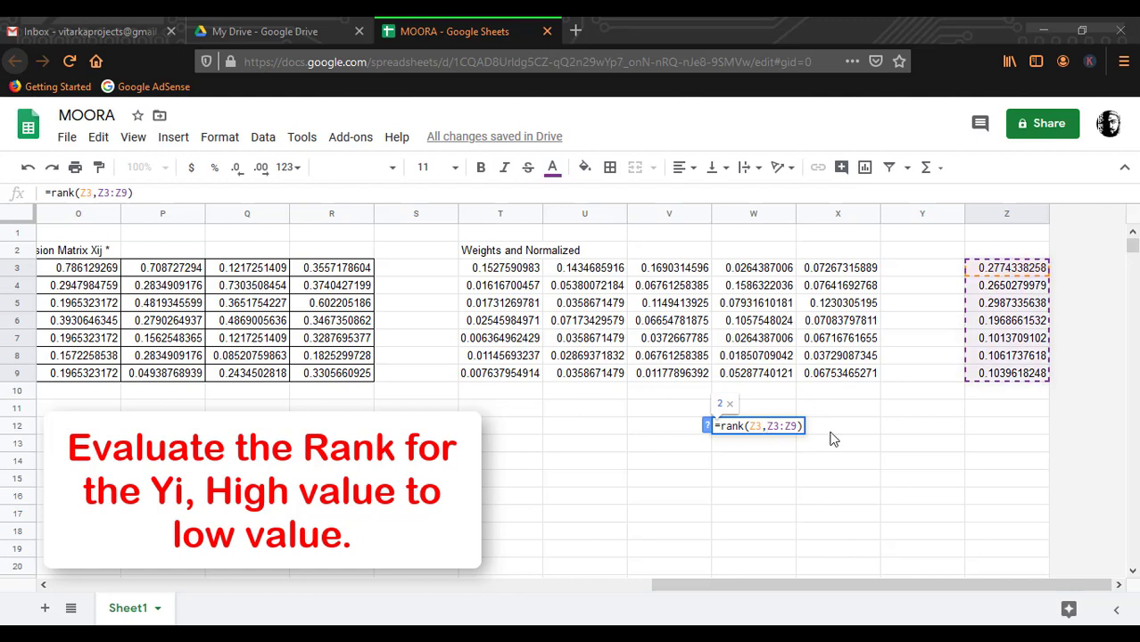
pyautogui.write('$')
pyautogui.press('Right')
pyautogui.write('$Z')
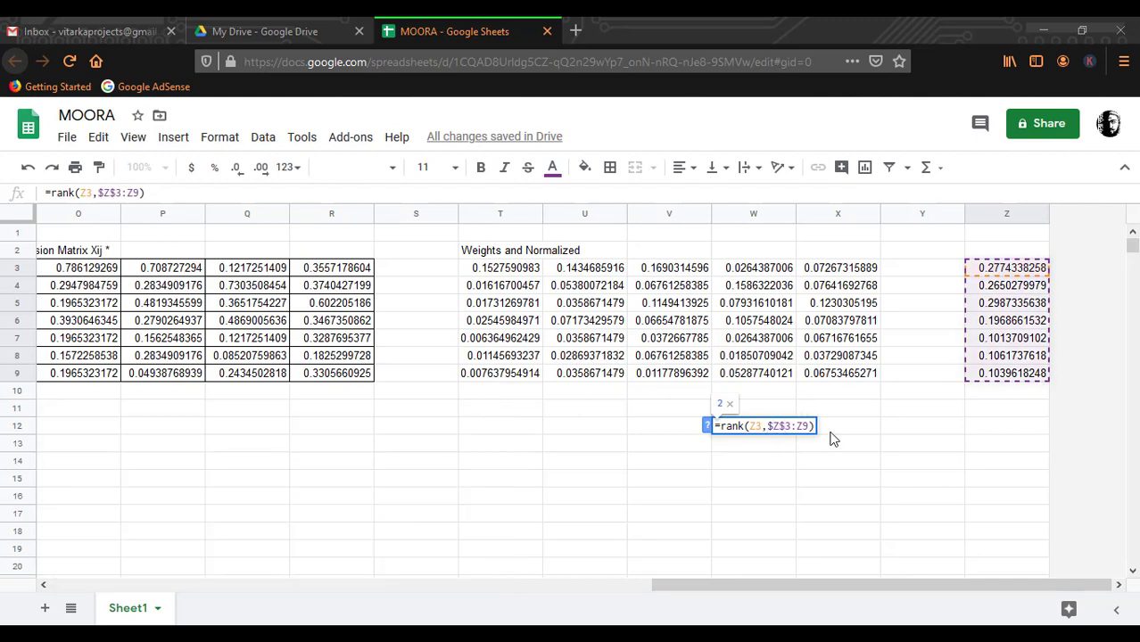
pyautogui.write('$')
pyautogui.press('Right')
pyautogui.write('$')
pyautogui.press('Return')
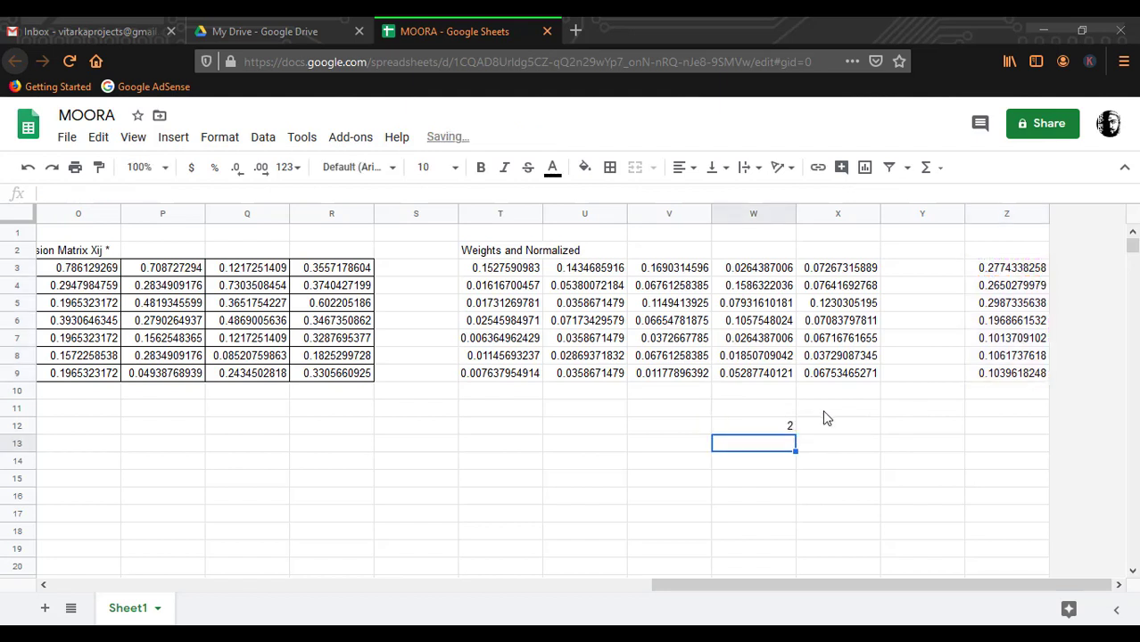
# Copy the W12 rank formula down to row 18 and apply all borders to W12:W18.
pyautogui.click(786, 427)
pyautogui.moveTo(795, 433); pyautogui.dragTo(795, 500)
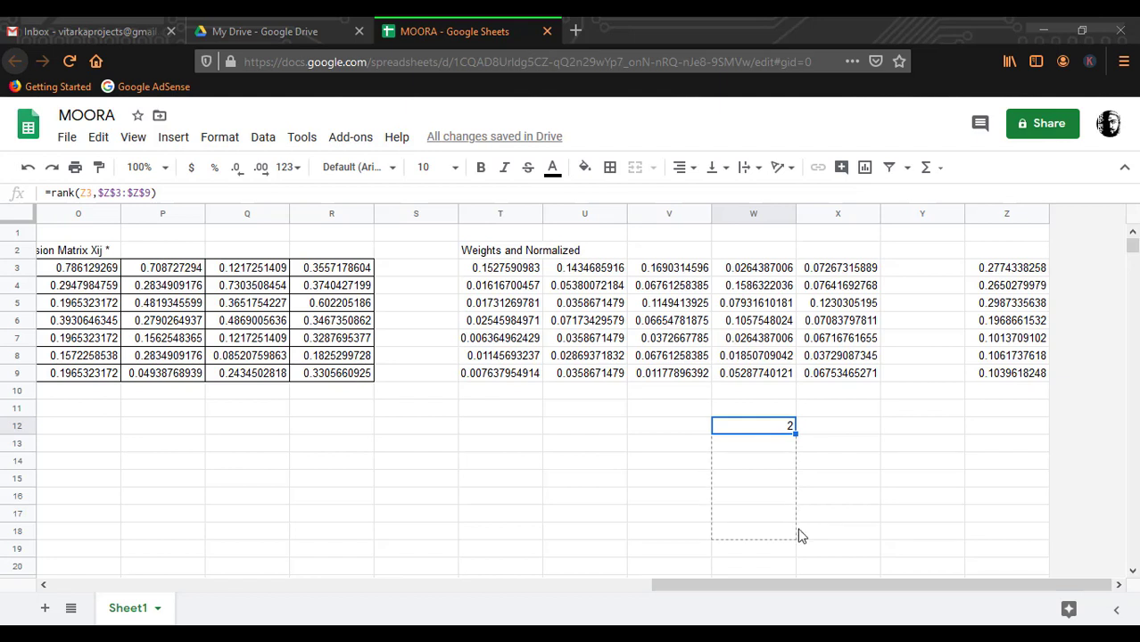
pyautogui.moveTo(801, 536); pyautogui.dragTo(800, 537)
pyautogui.click(610, 167)
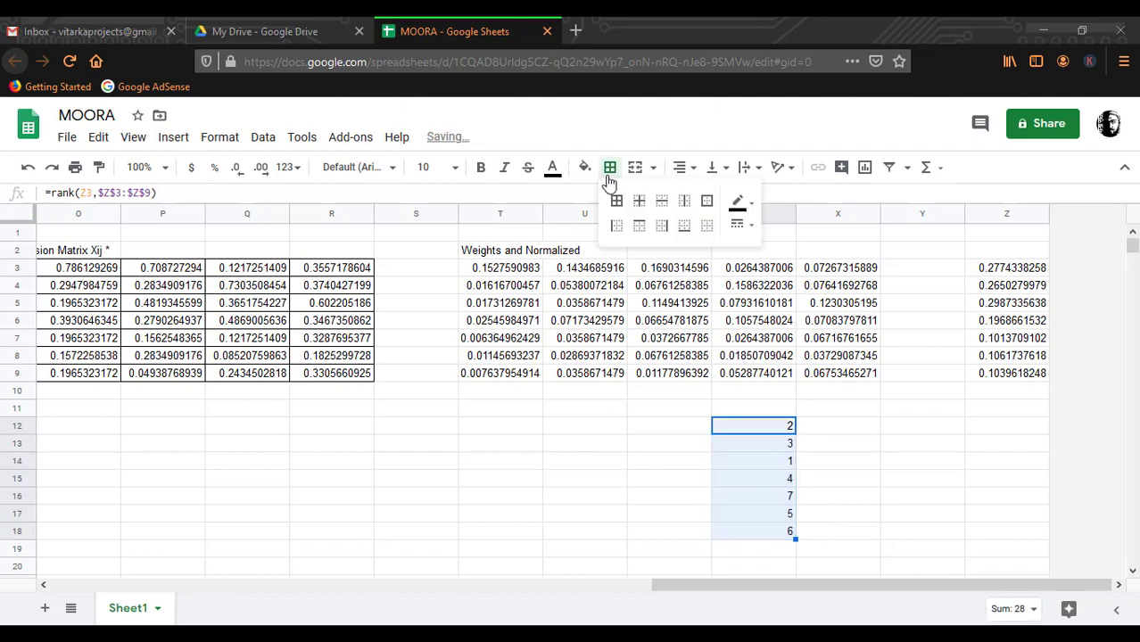
pyautogui.click(617, 201)
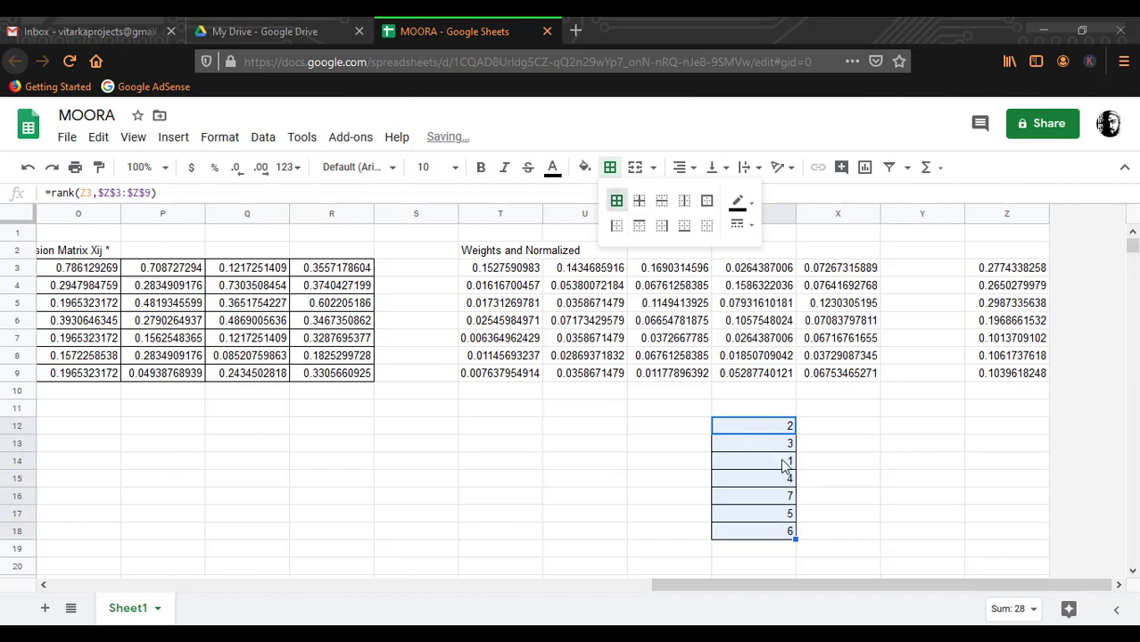
pyautogui.click(784, 464)
# Shade alternative A3's row A5:F5 light blue and label it "Best one" in G5.
pyautogui.moveTo(746, 586); pyautogui.dragTo(46, 530)
pyautogui.click(75, 304)
pyautogui.moveTo(122, 308); pyautogui.dragTo(520, 310)
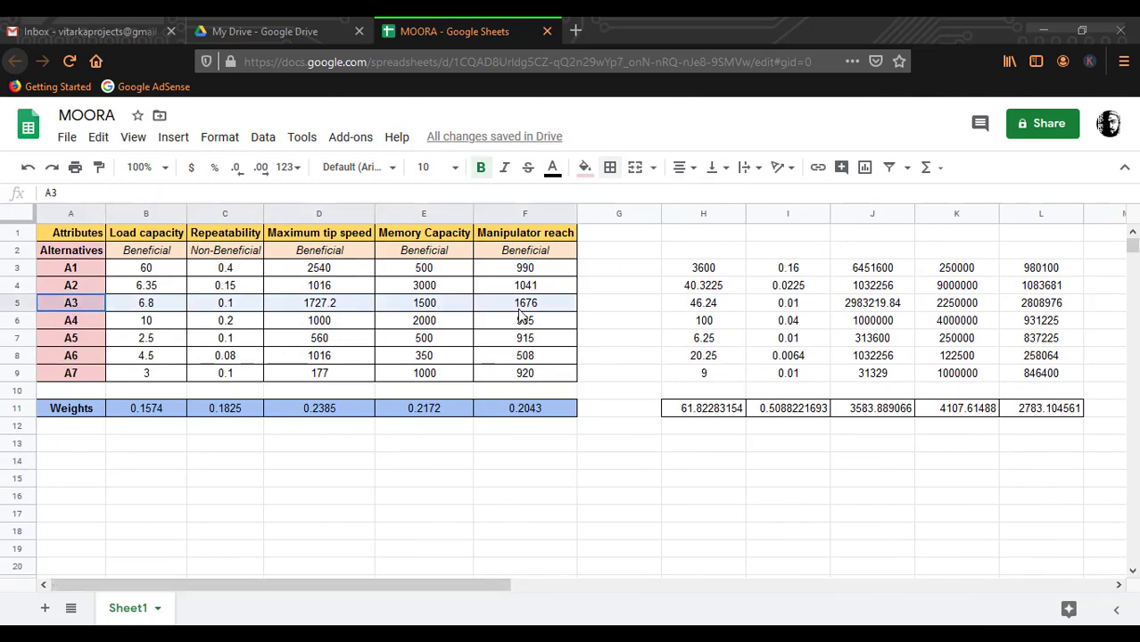
pyautogui.click(598, 309)
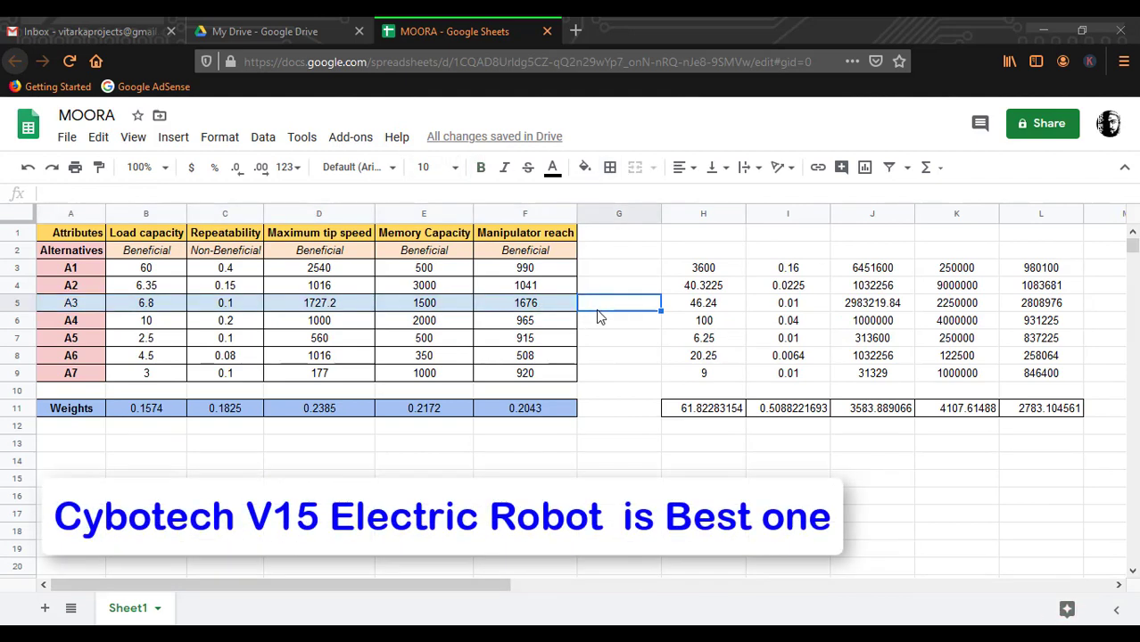
pyautogui.write('Best one')
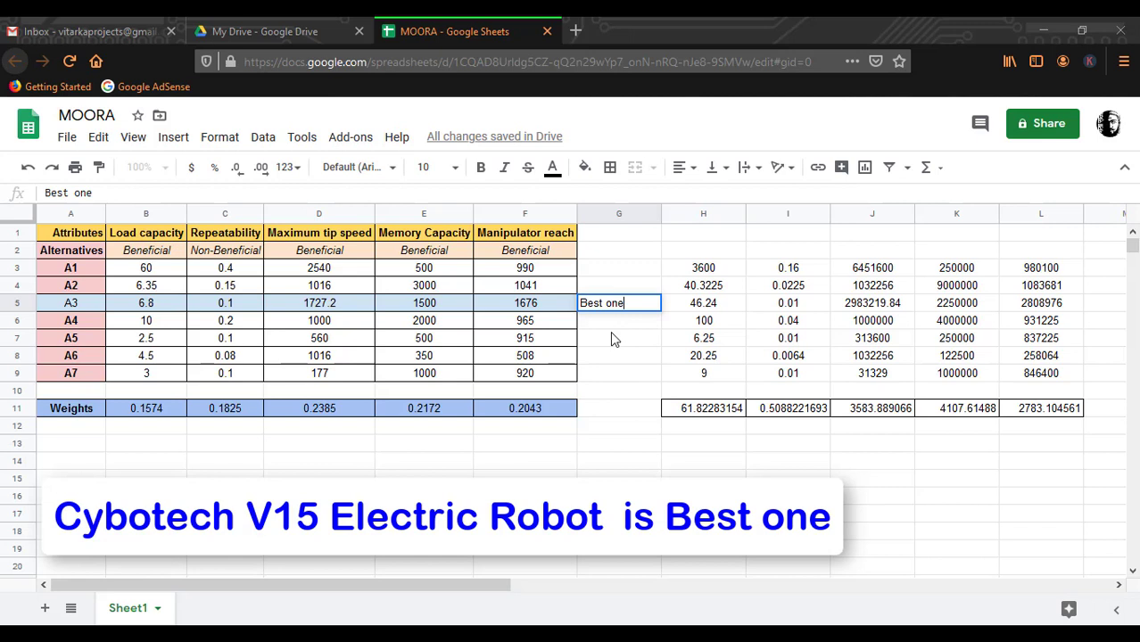
pyautogui.click(612, 338)
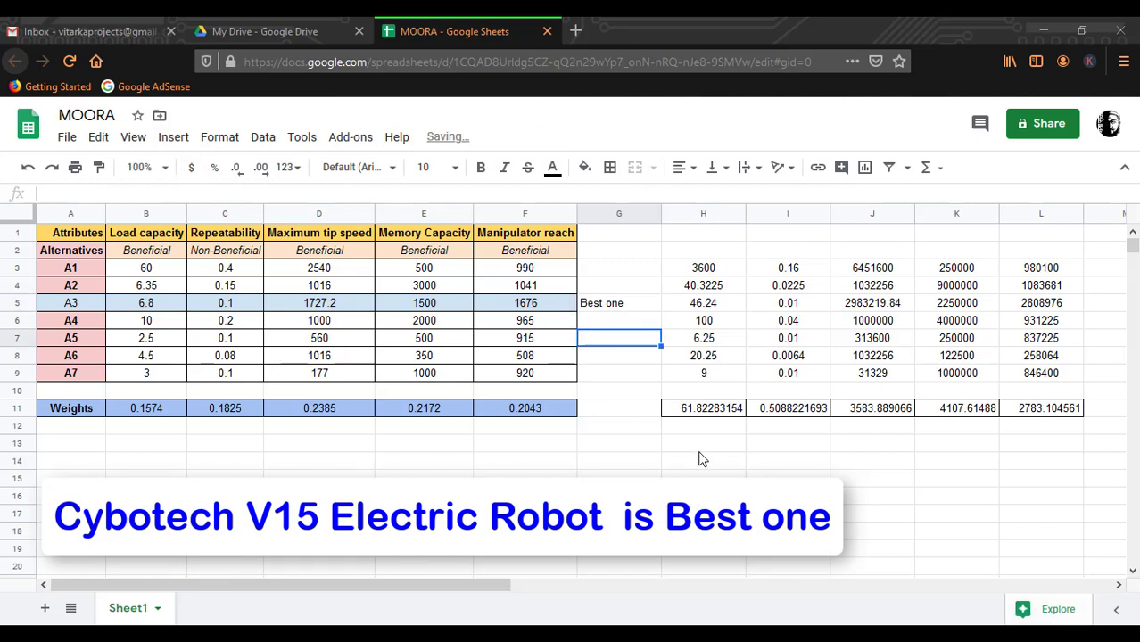
# Title the ranking column "Rank" in W11.
pyautogui.moveTo(418, 589); pyautogui.dragTo(1111, 593)
pyautogui.click(765, 411)
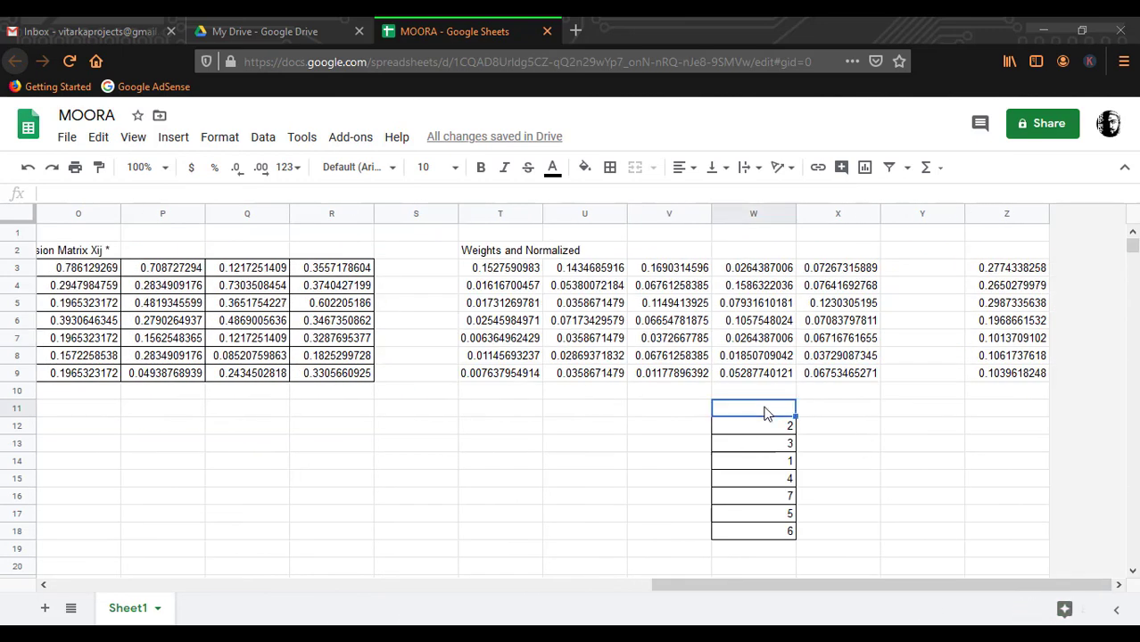
pyautogui.write('Rank')
pyautogui.press('Return')
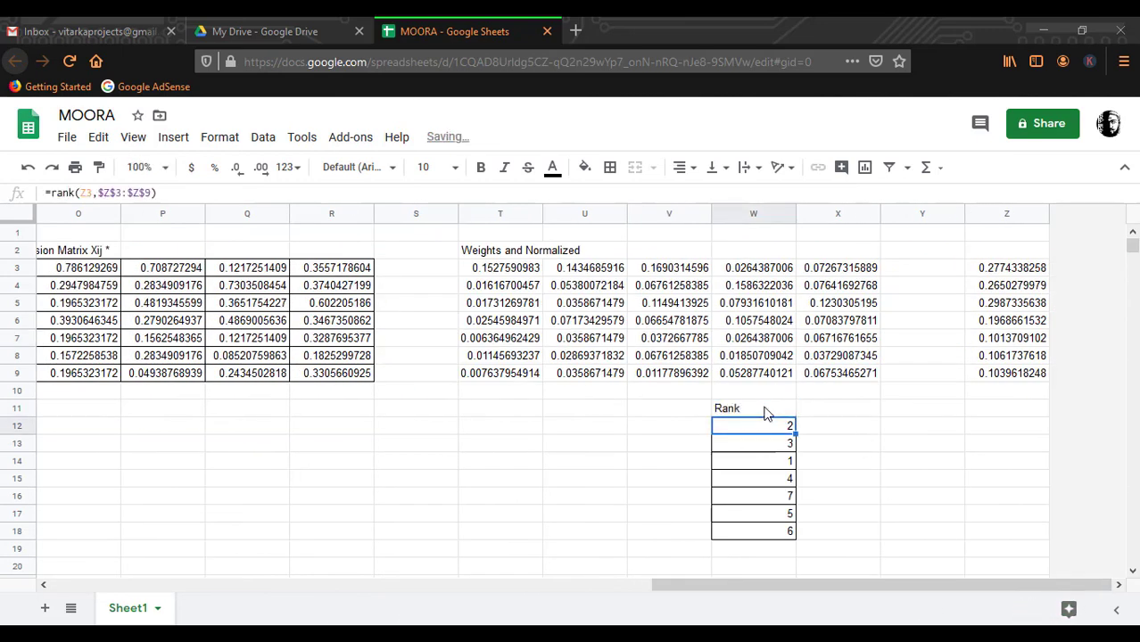